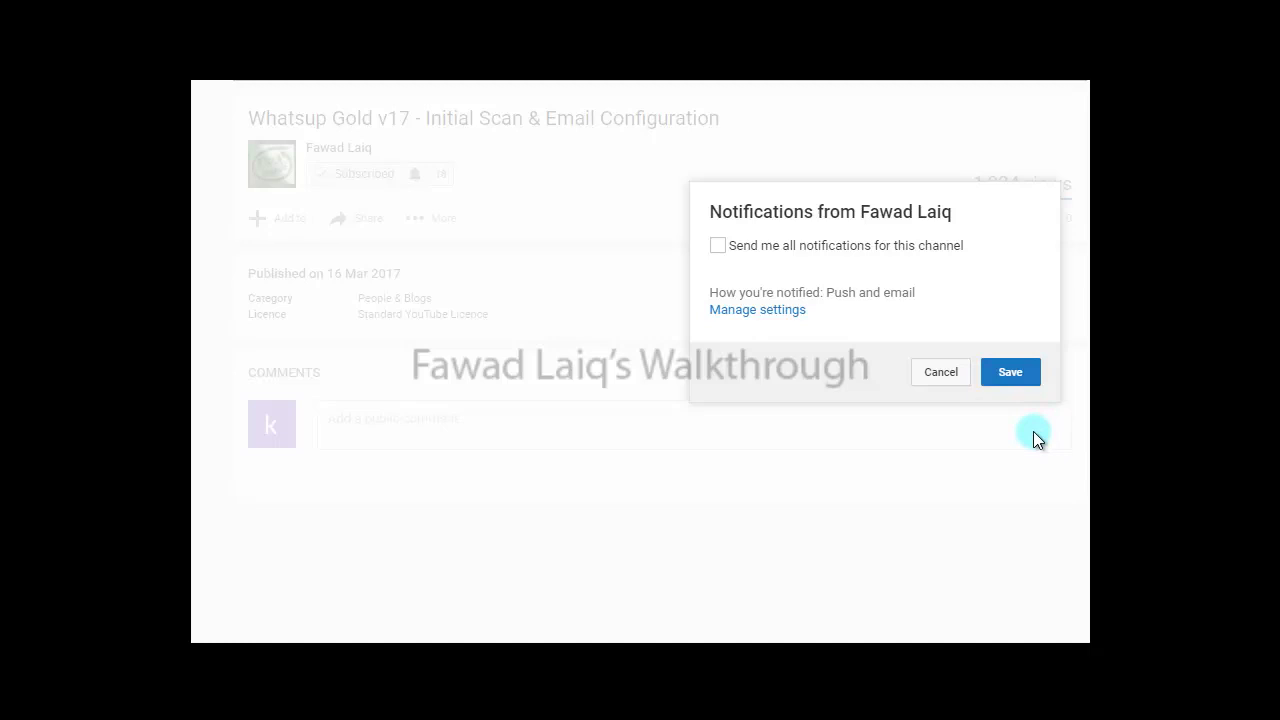
pyautogui.click(1007, 374)
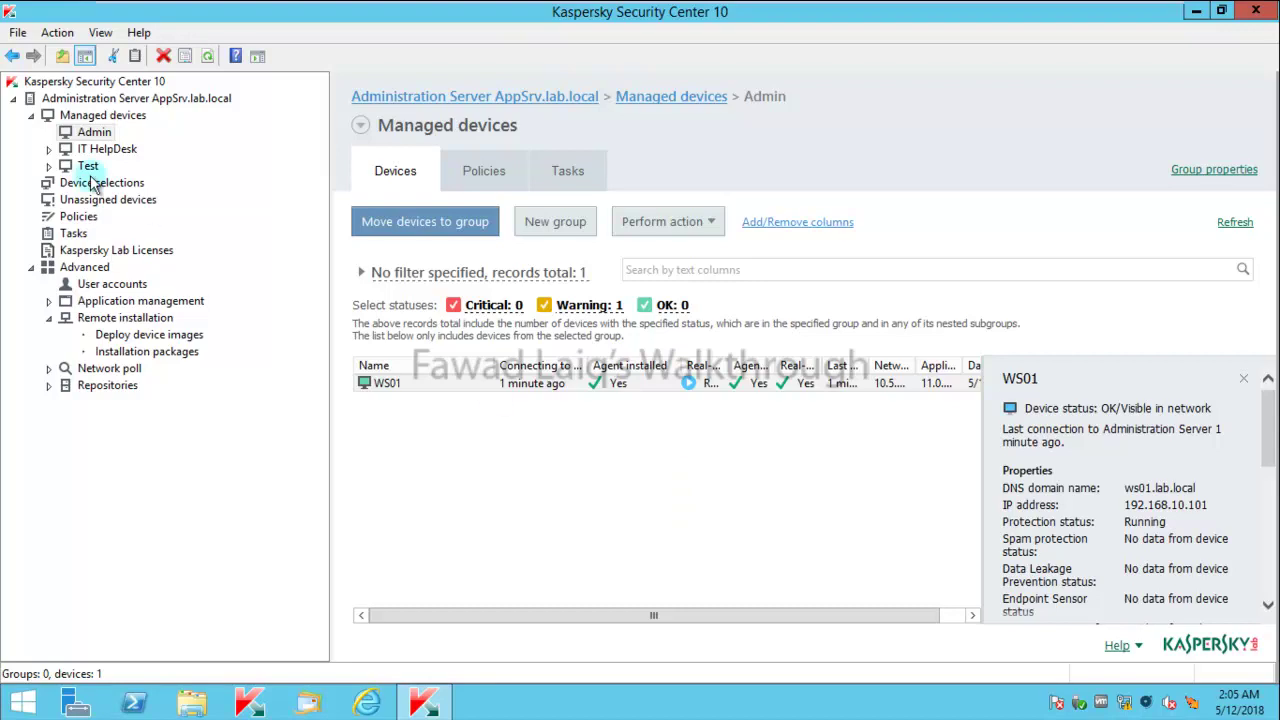
# - Start a new policy in the IT HelpDesk group for Kaspersky Endpoint Security for Windows (11.0.0), keeping the suggested policy name
pyautogui.click(108, 152)
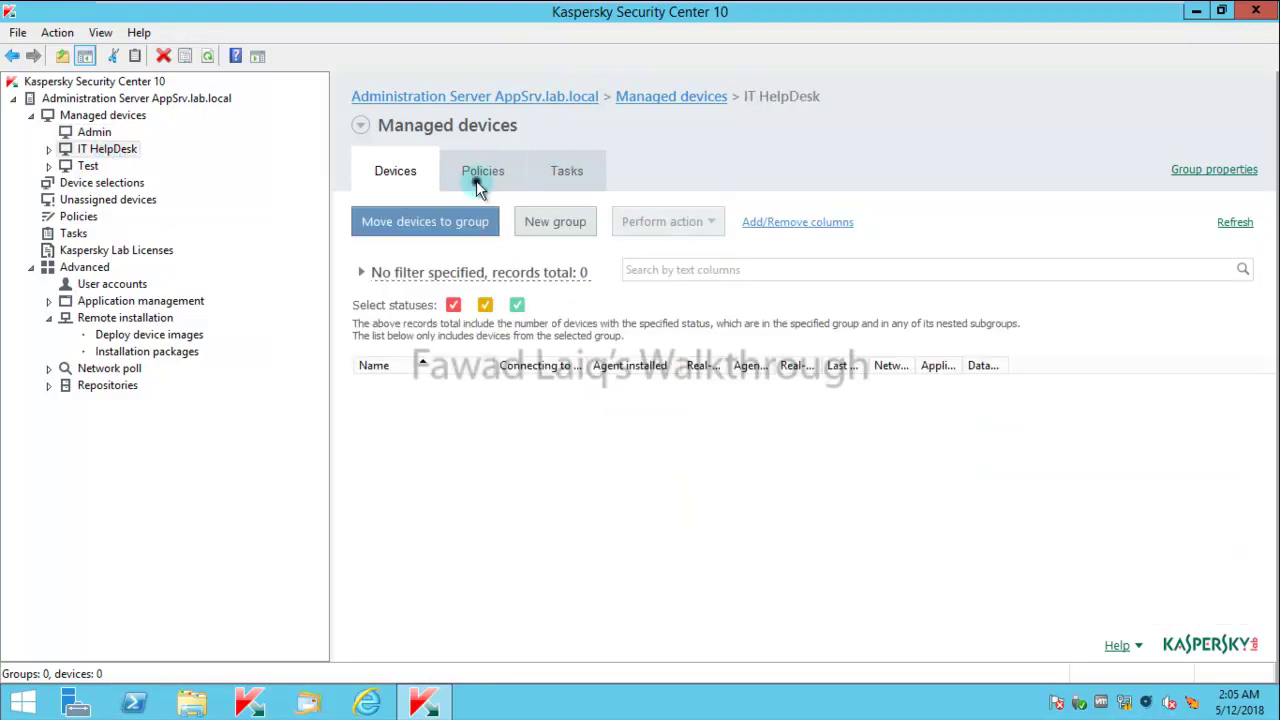
pyautogui.click(478, 182)
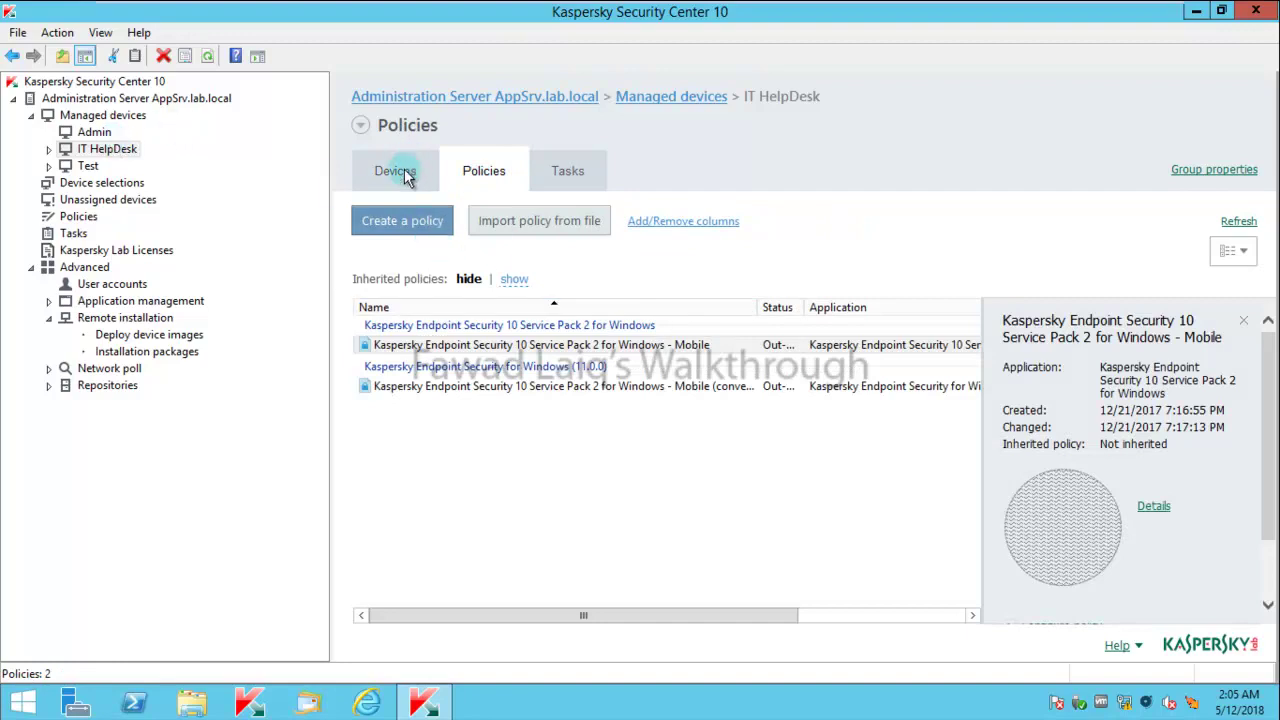
pyautogui.click(404, 222)
pyautogui.click(623, 320)
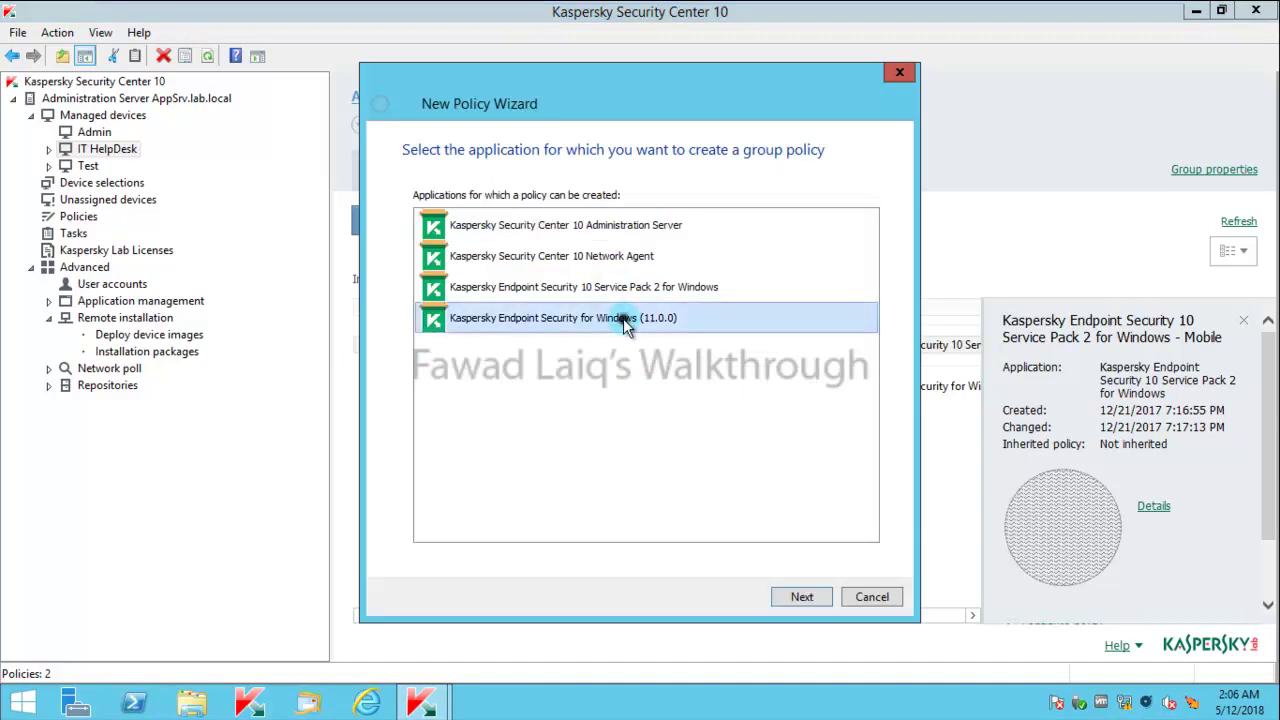
pyautogui.click(801, 597)
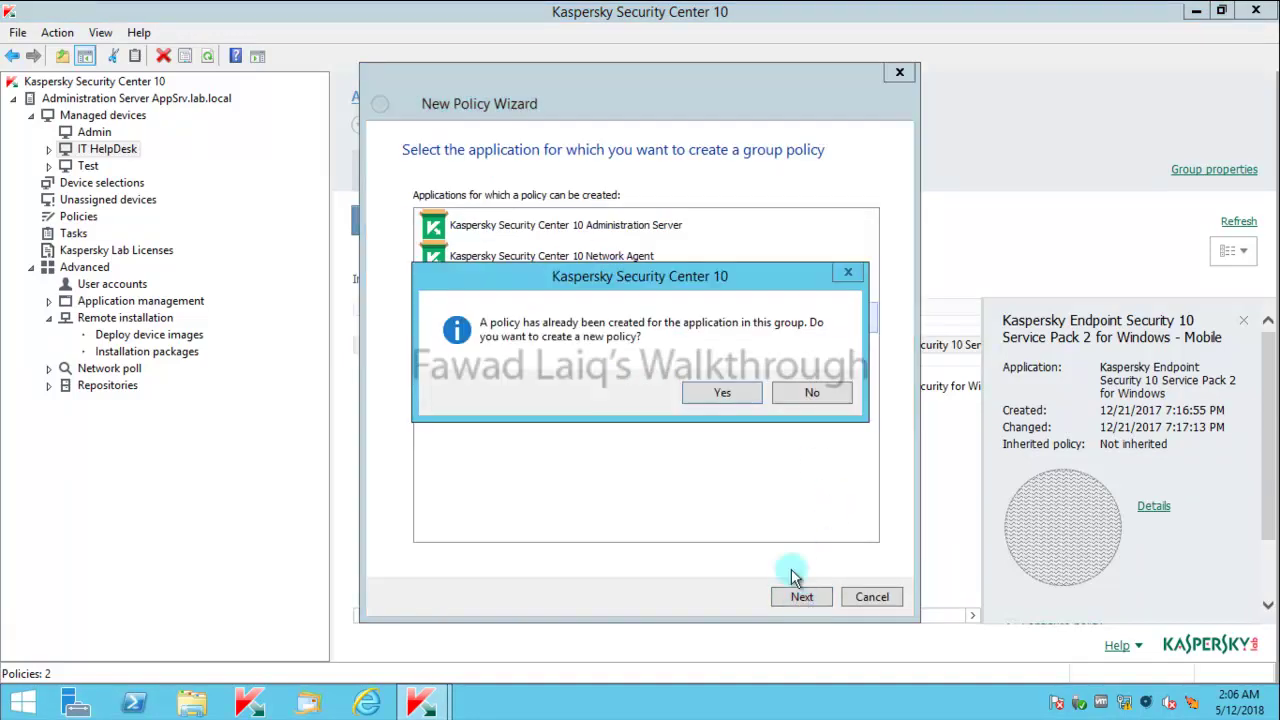
pyautogui.click(730, 393)
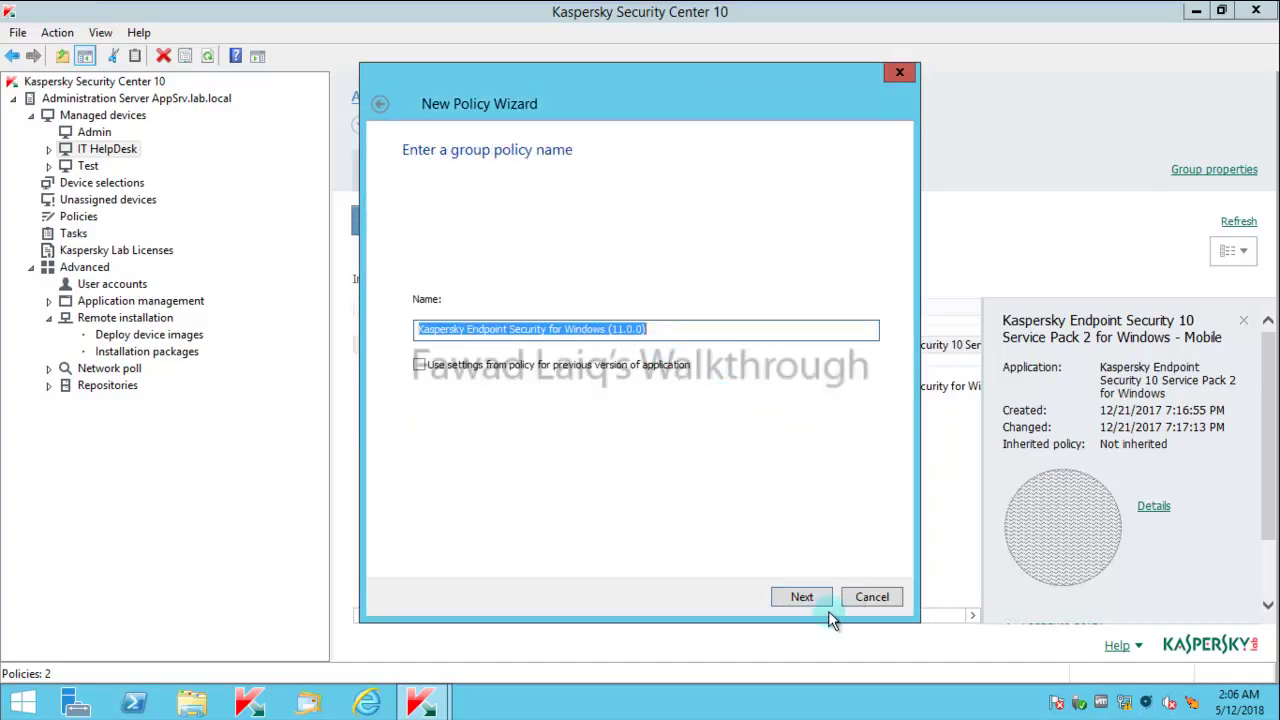
pyautogui.click(804, 600)
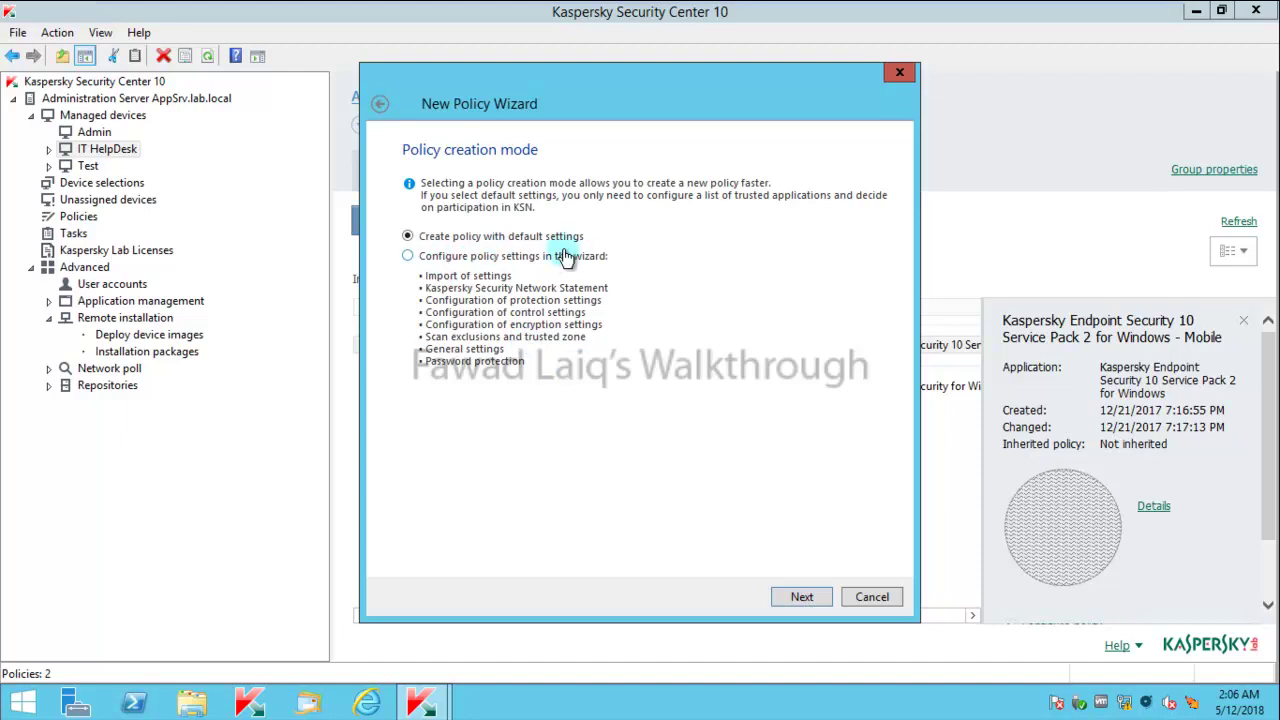
# - Create it as an active policy with default settings, agreeing to Kaspersky Security Network and opening the policy properties after creation
pyautogui.click(803, 597)
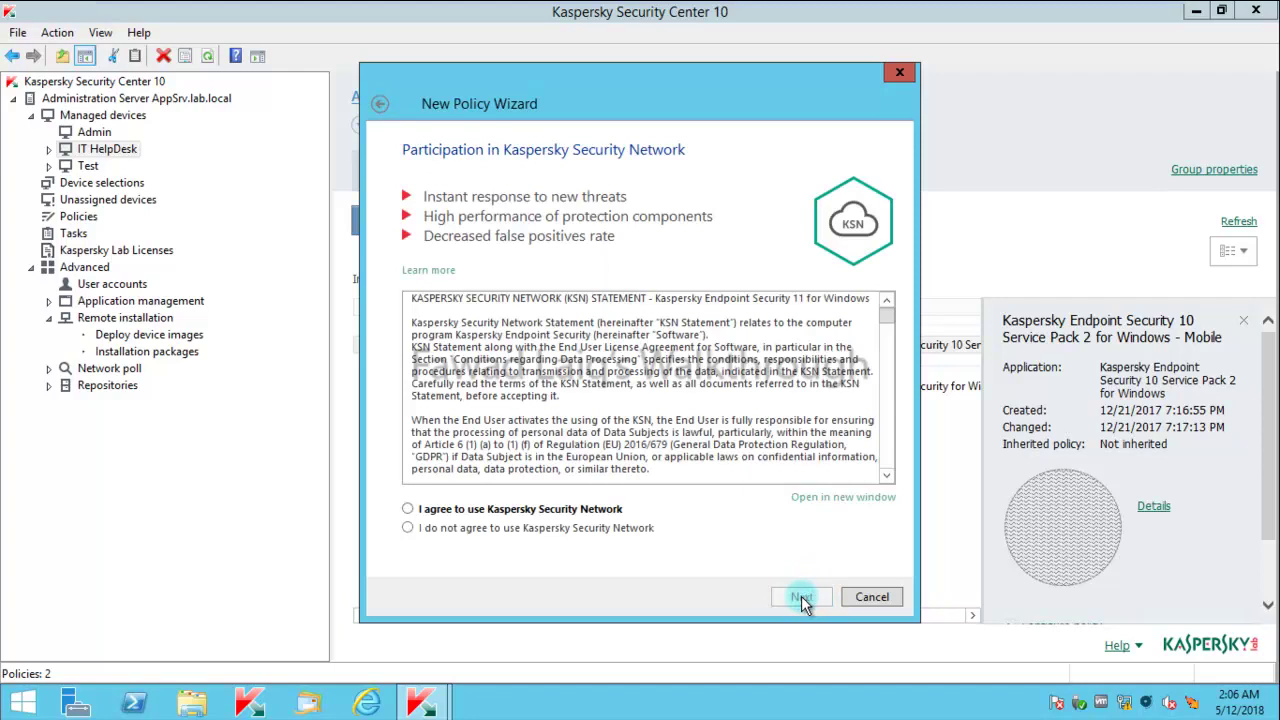
pyautogui.click(408, 511)
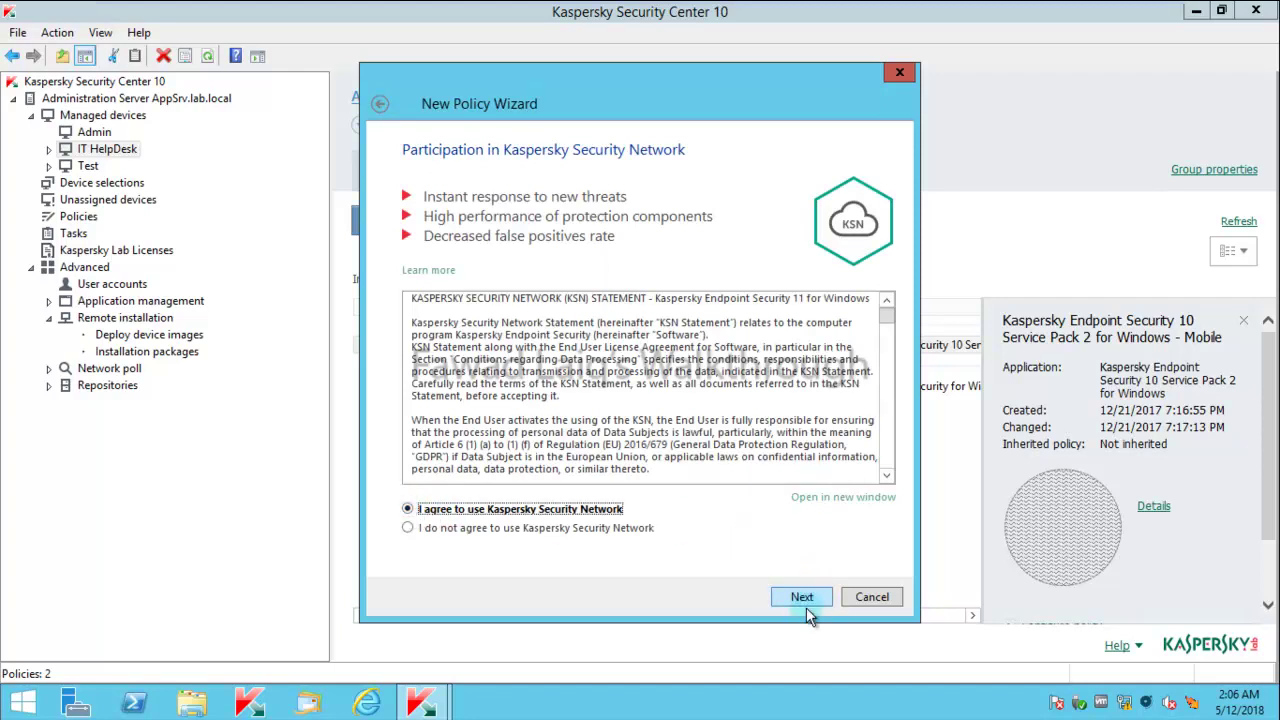
pyautogui.click(806, 600)
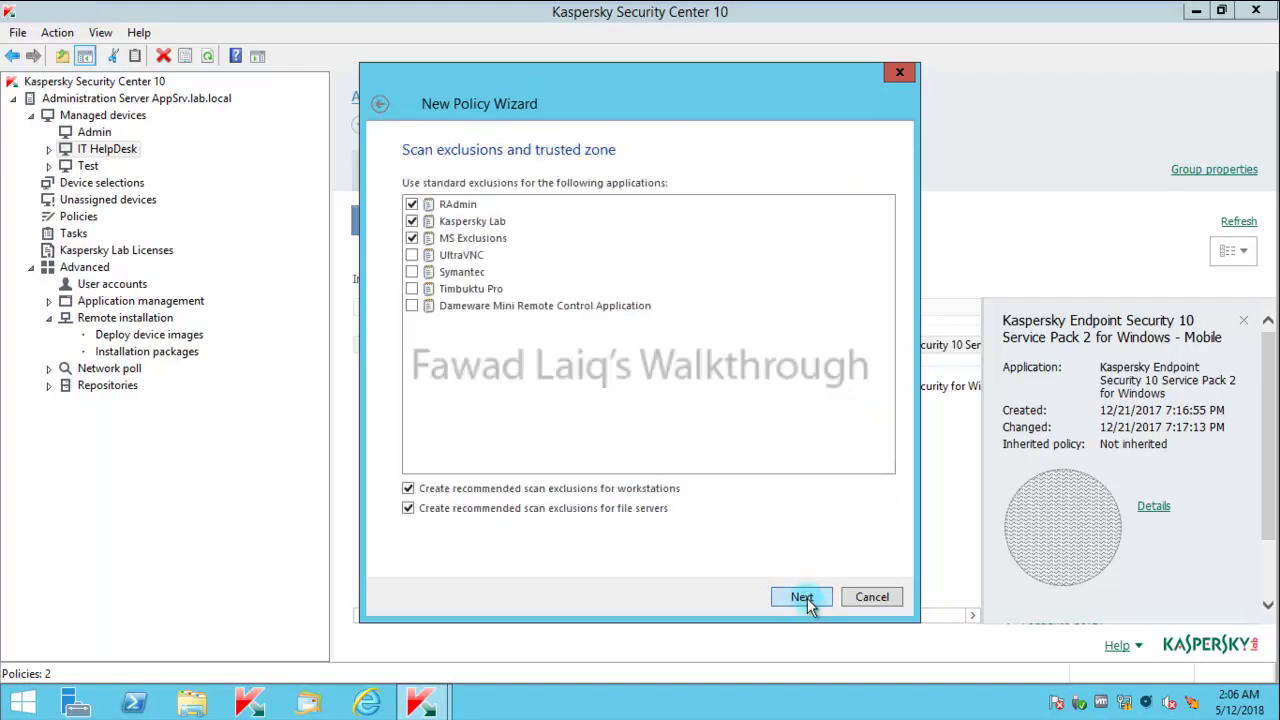
pyautogui.click(806, 600)
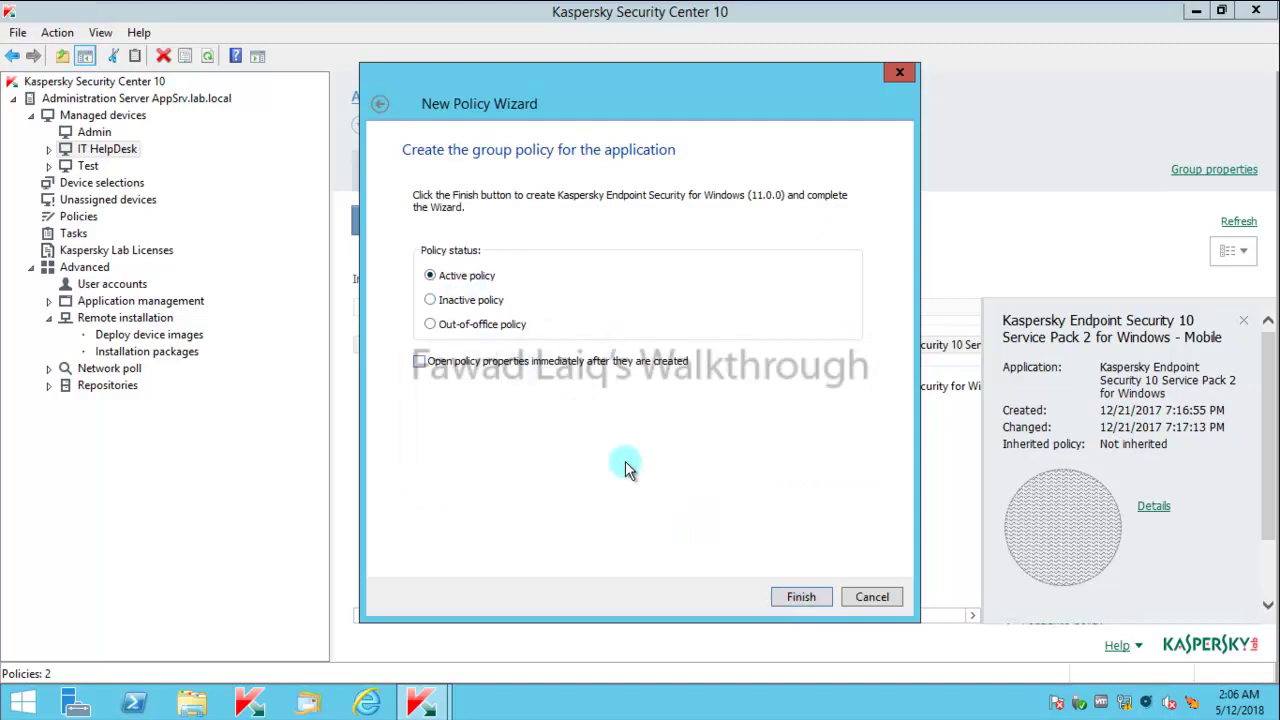
pyautogui.click(419, 362)
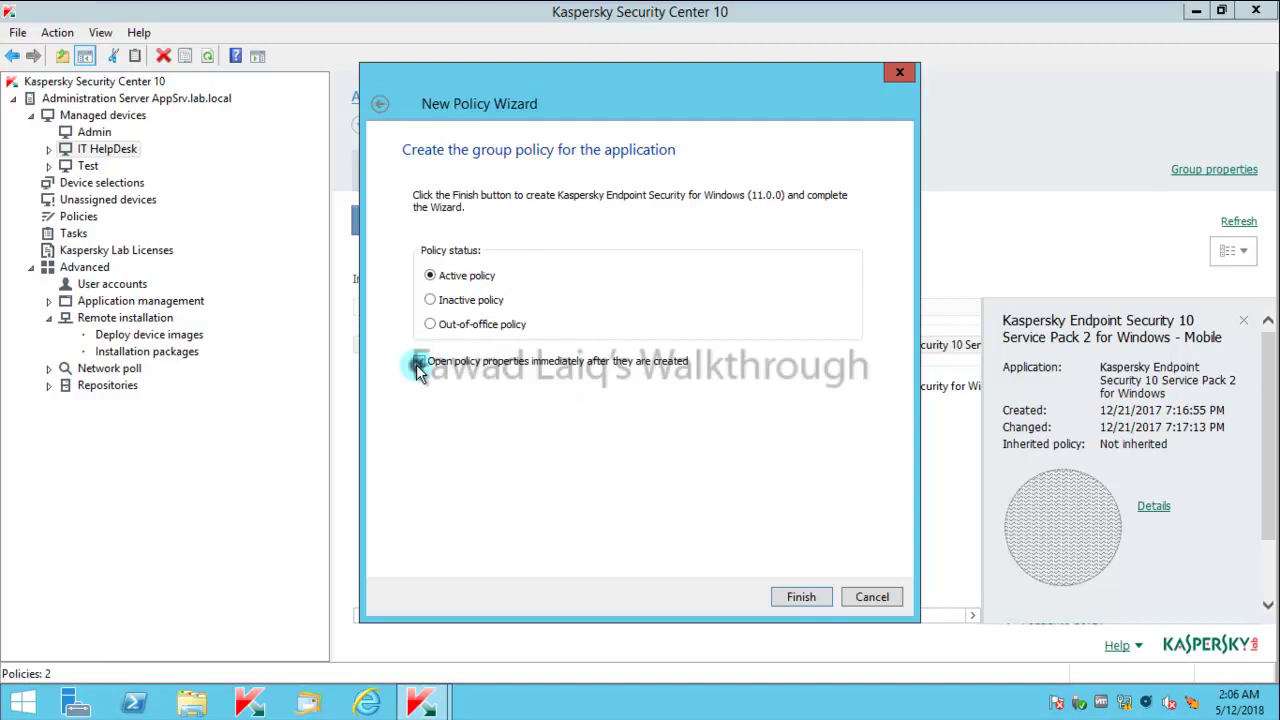
pyautogui.click(801, 596)
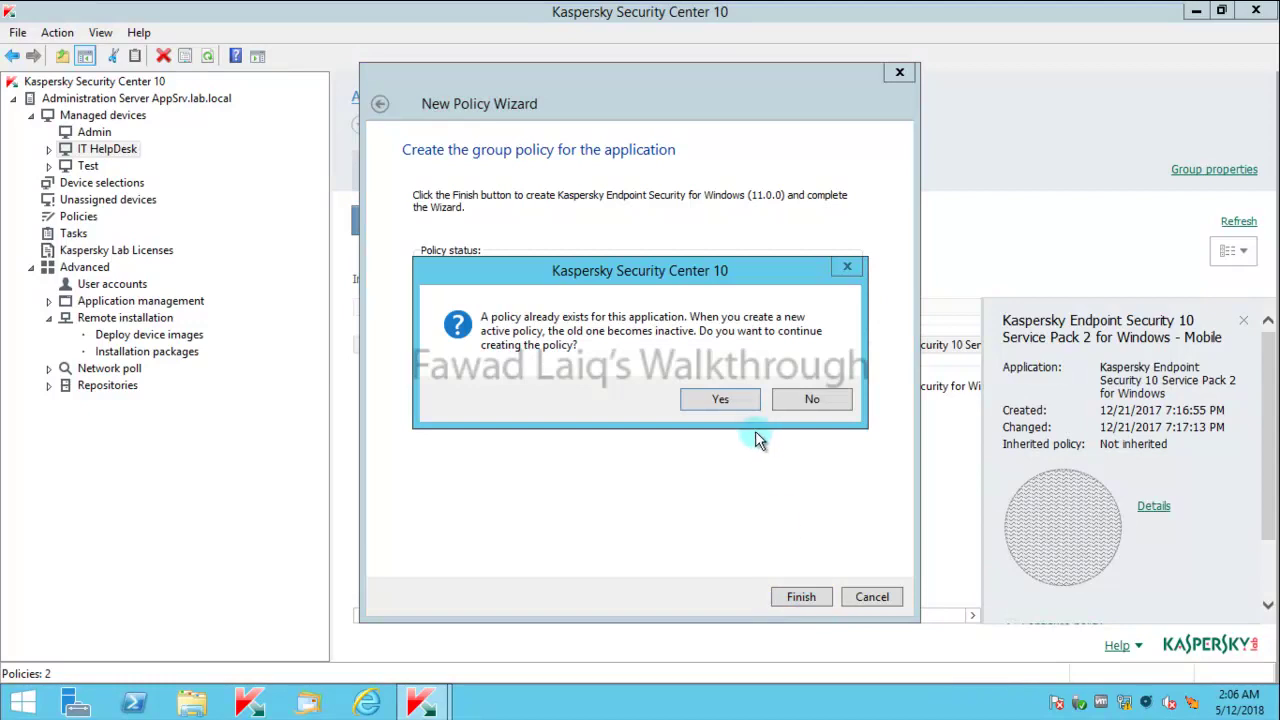
pyautogui.click(727, 398)
pyautogui.click(722, 400)
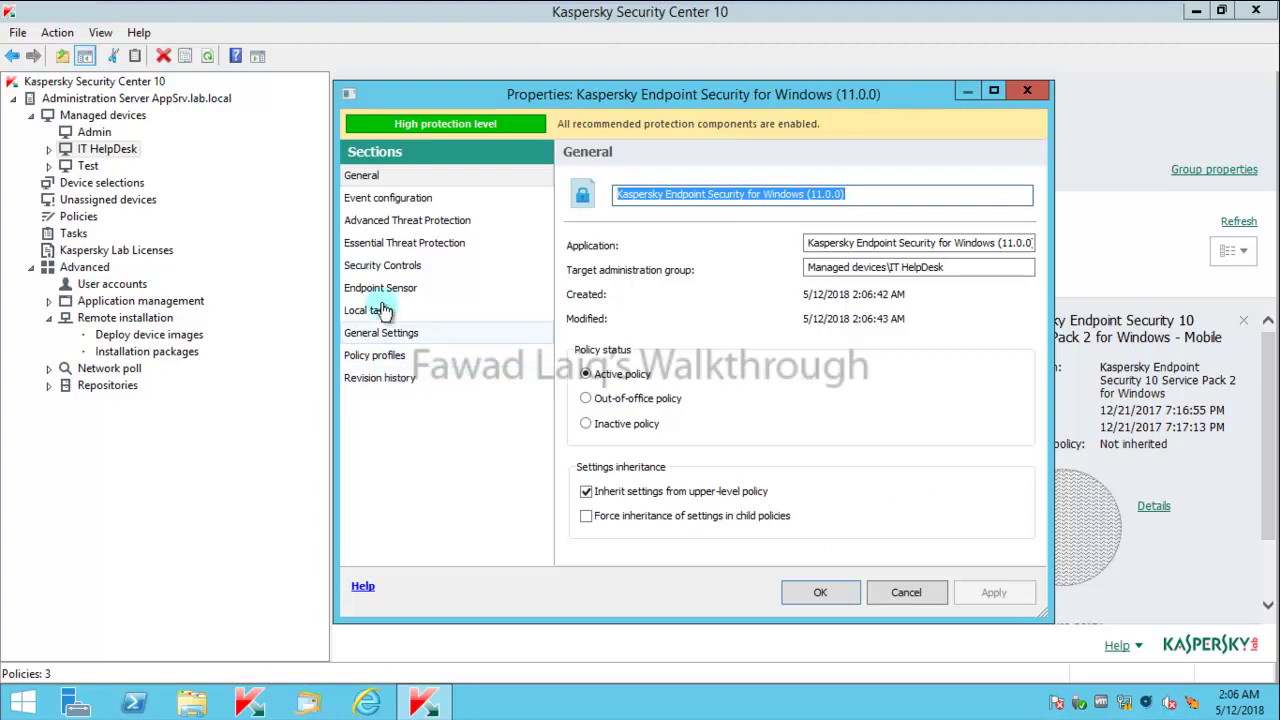
# - View the Web Control section in the new policy's security controls
pyautogui.click(380, 266)
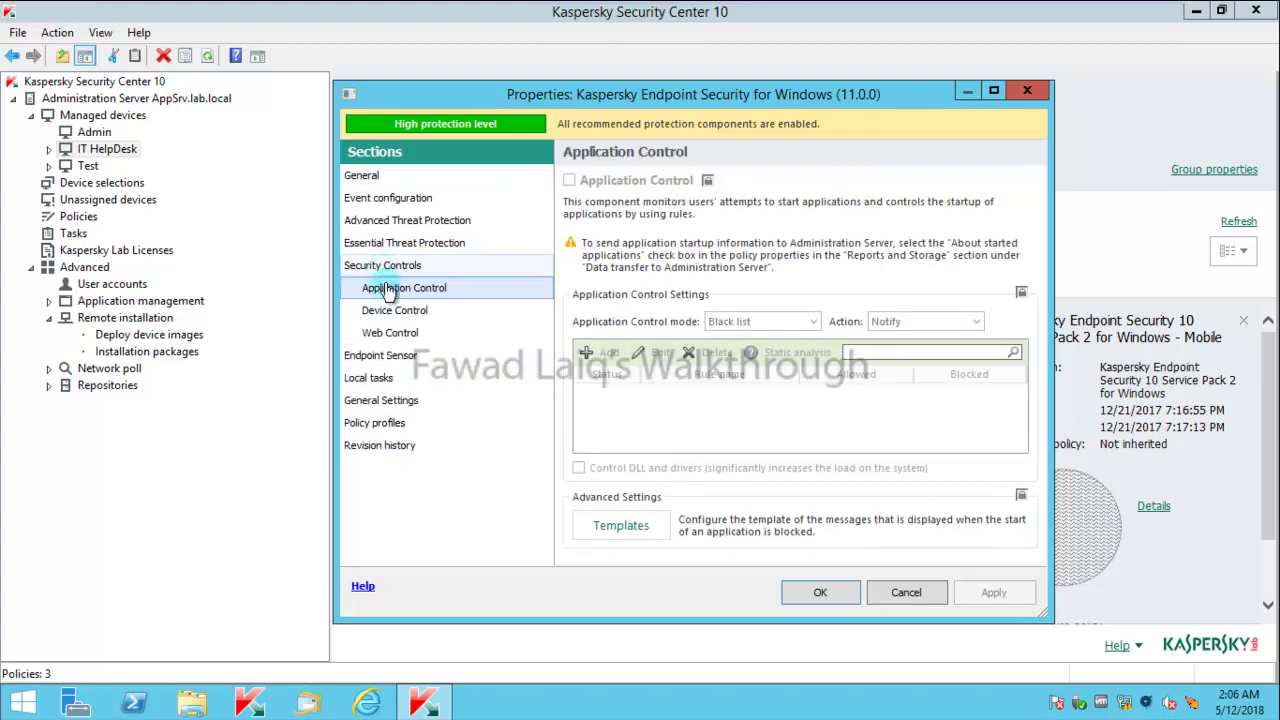
pyautogui.click(394, 332)
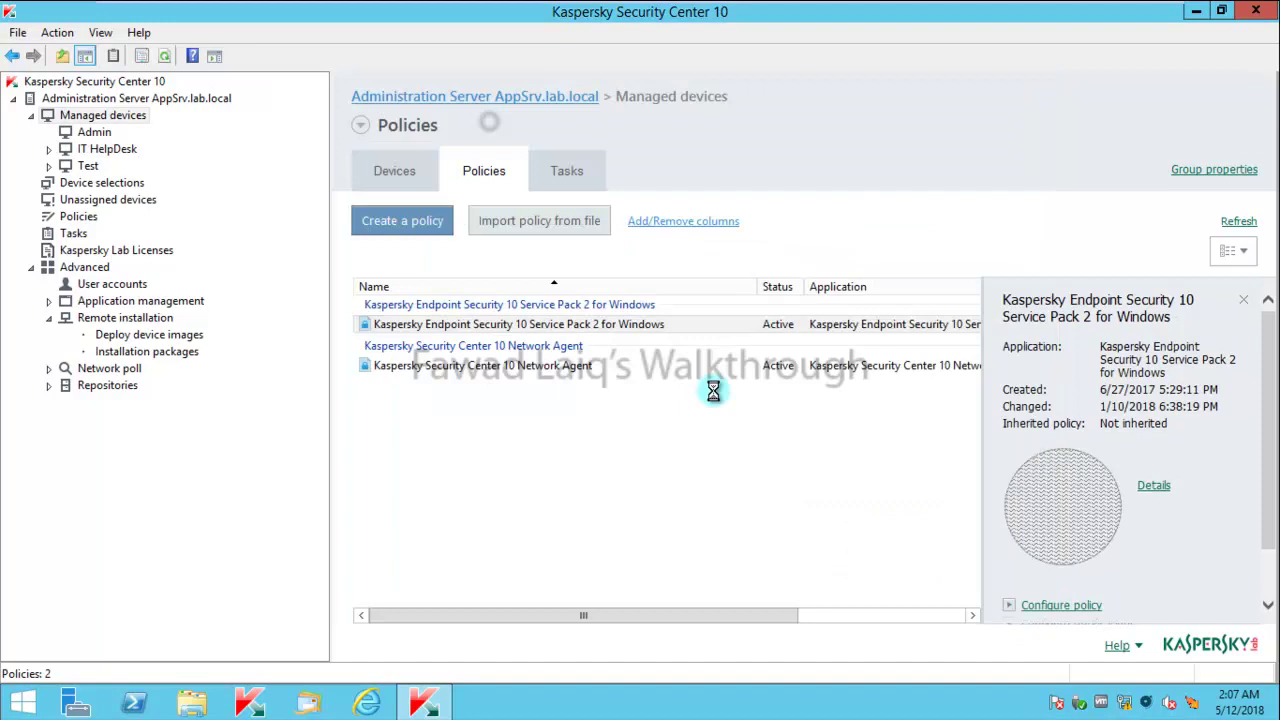
# - Open the properties of the IT HelpDesk group's Kaspersky Endpoint Security for Windows (11.0.0) policy and go to its Web Control settings
pyautogui.click(123, 149)
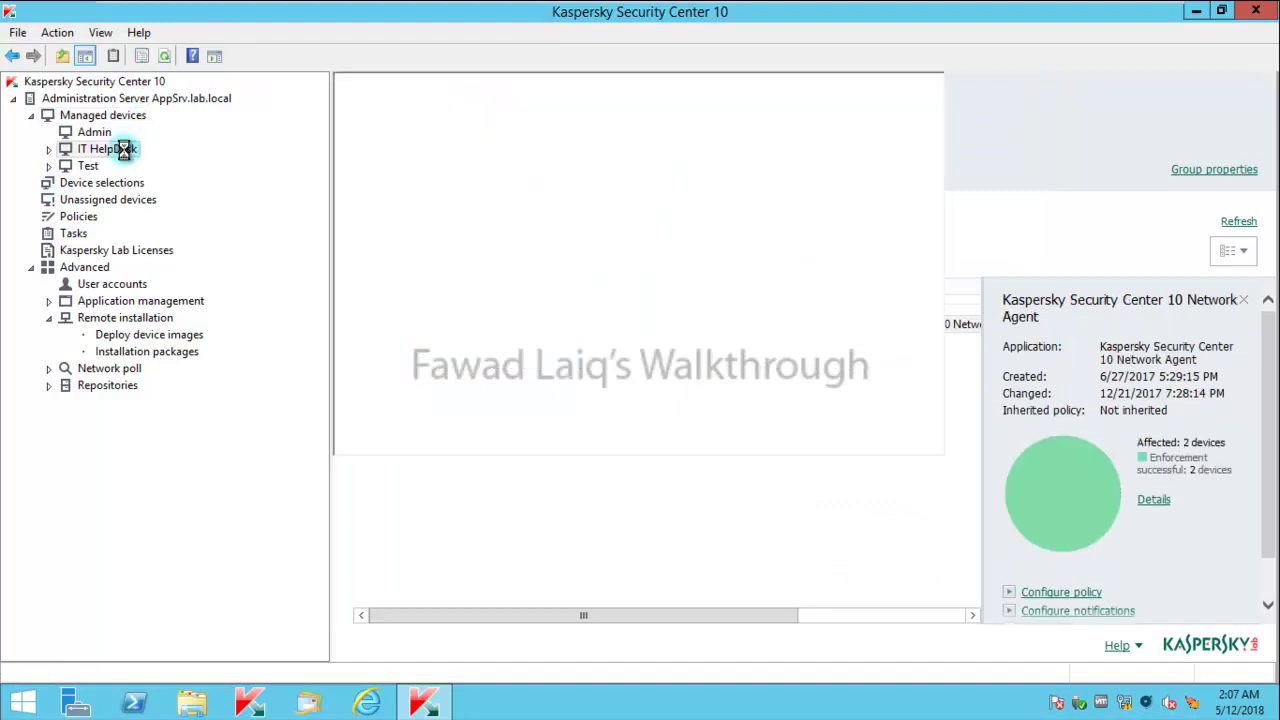
pyautogui.click(560, 350)
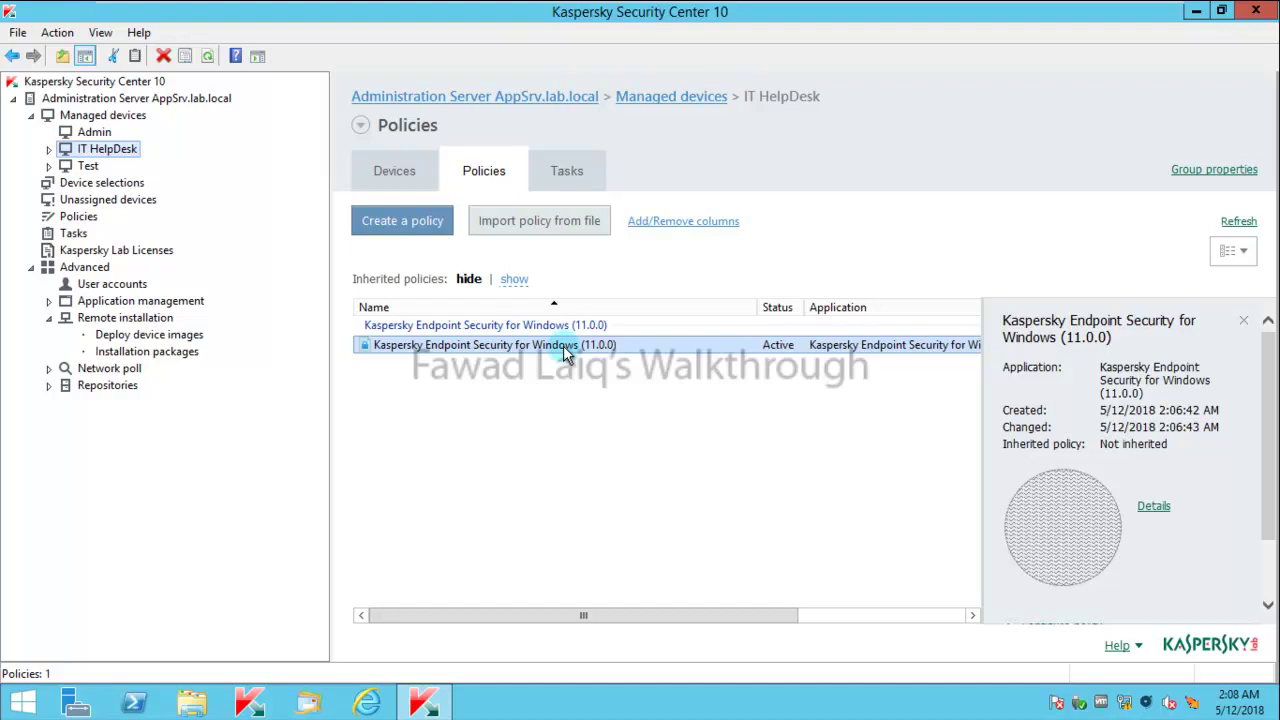
pyautogui.rightClick(564, 350)
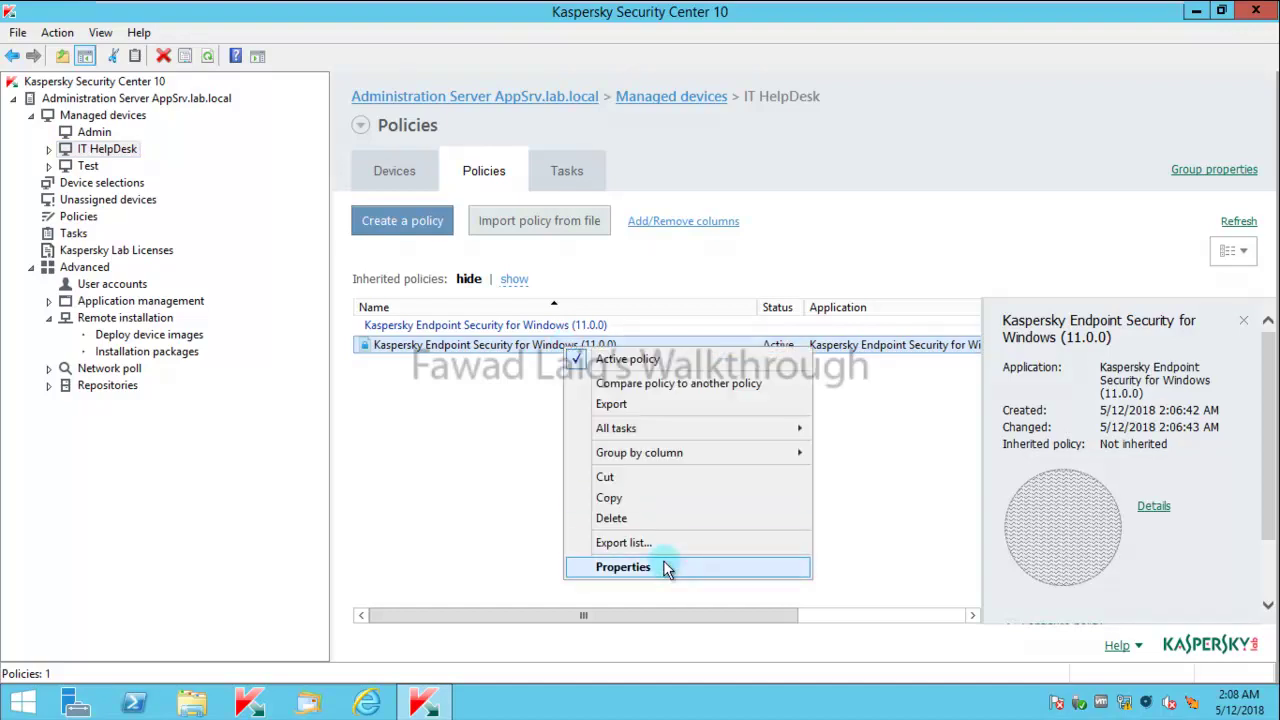
pyautogui.click(623, 567)
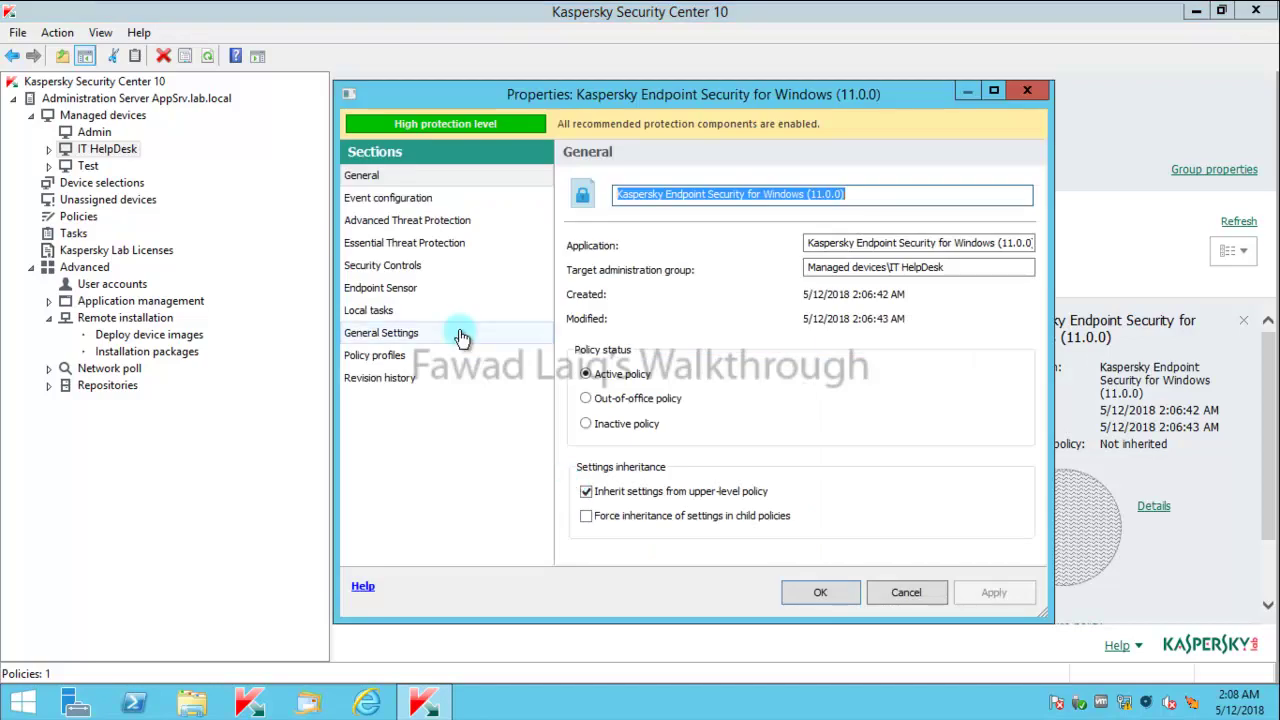
pyautogui.click(397, 270)
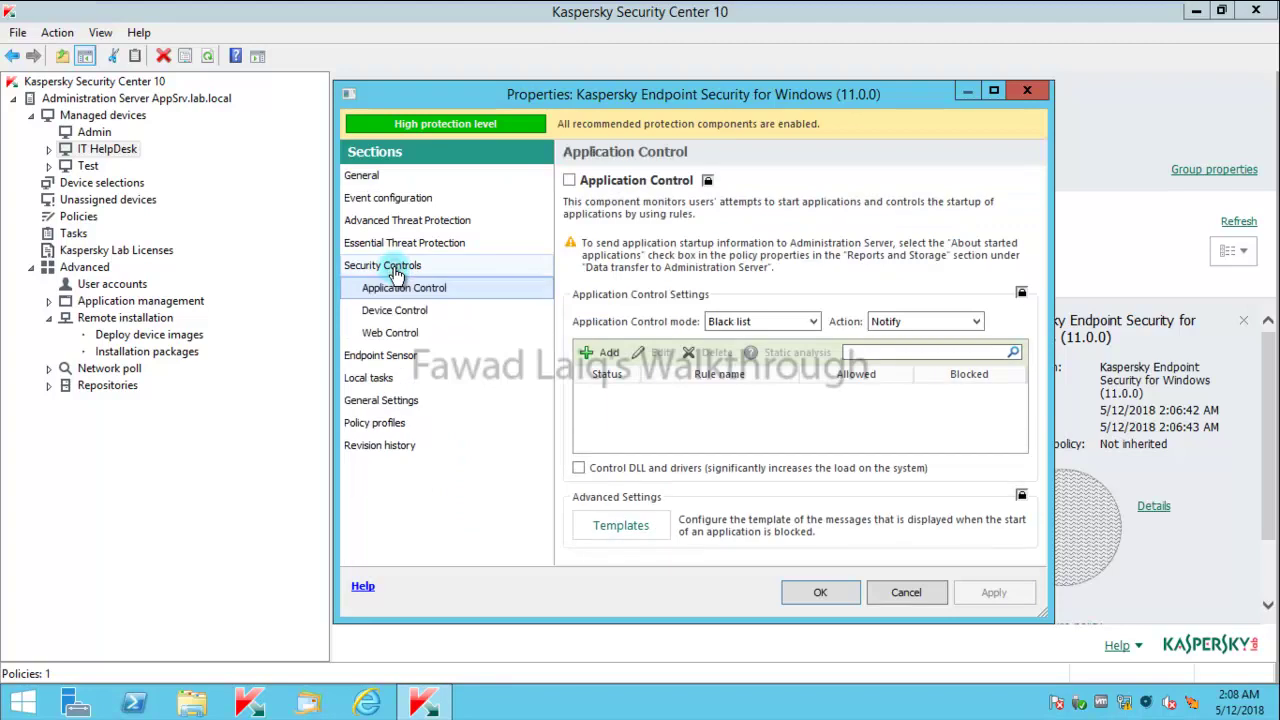
pyautogui.click(400, 338)
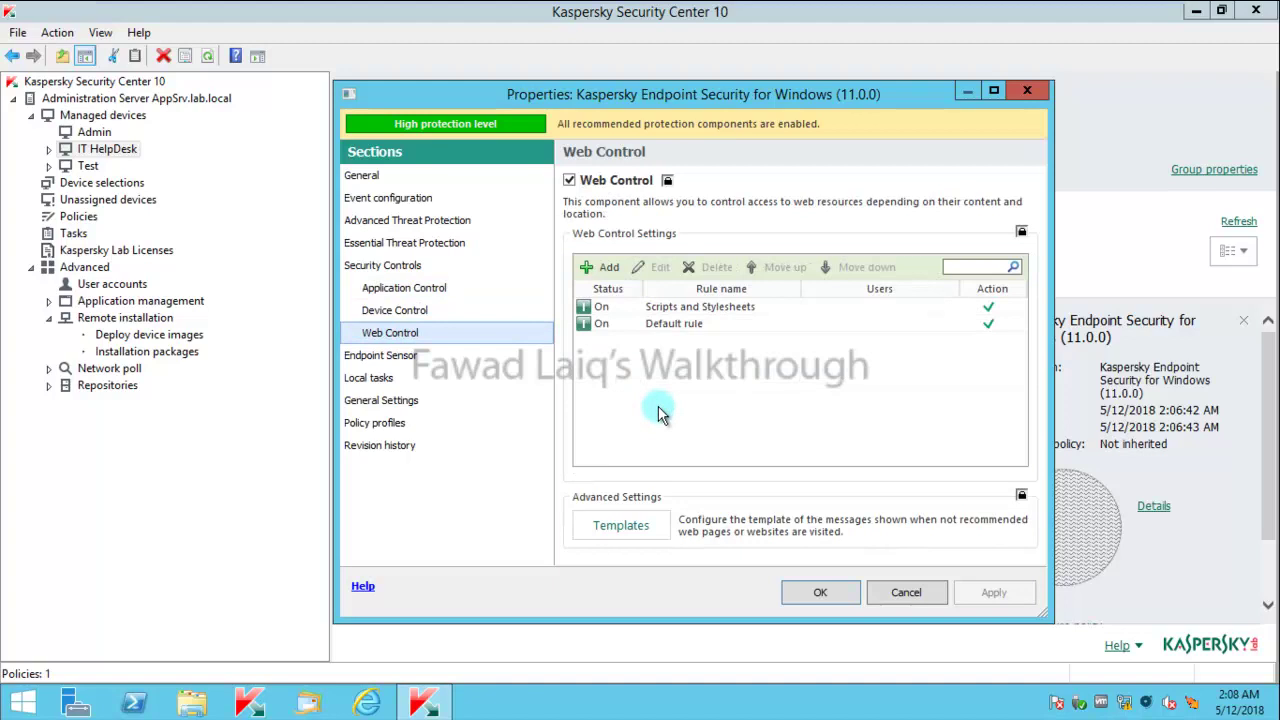
# - Add a web access rule named Block Social Media that filters by content categories, with Social networks selected
pyautogui.click(603, 267)
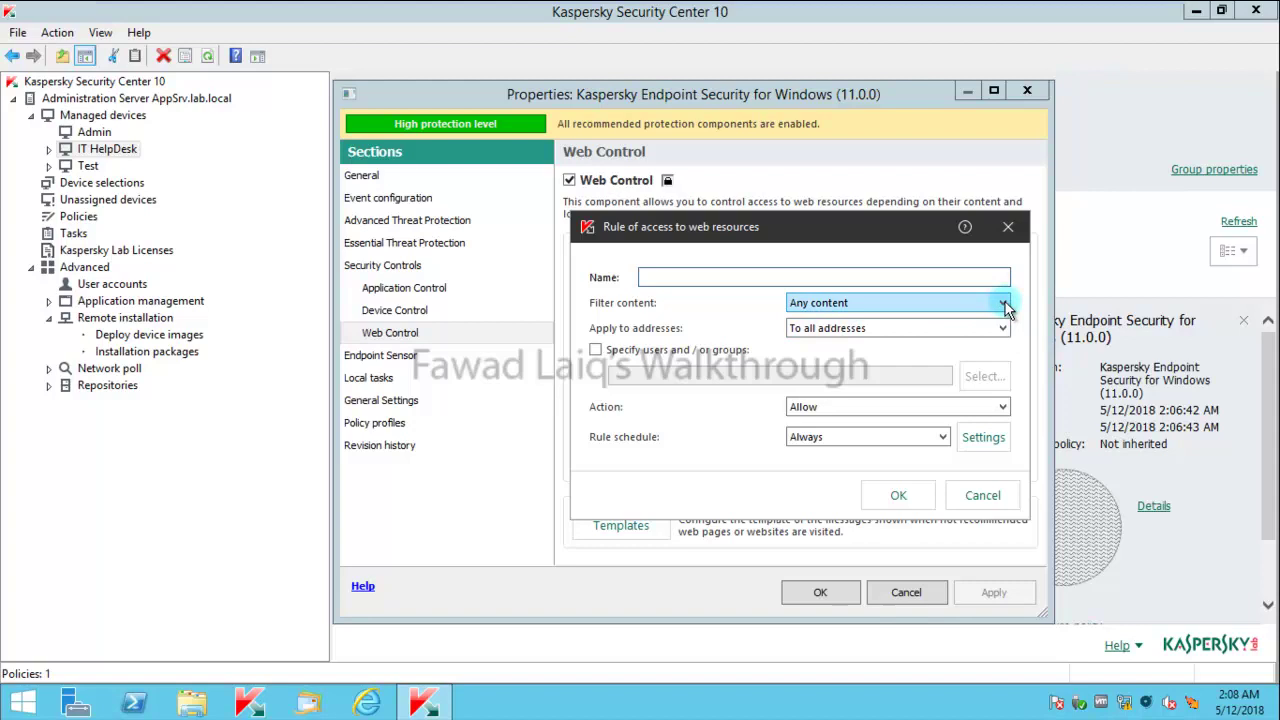
pyautogui.click(1003, 304)
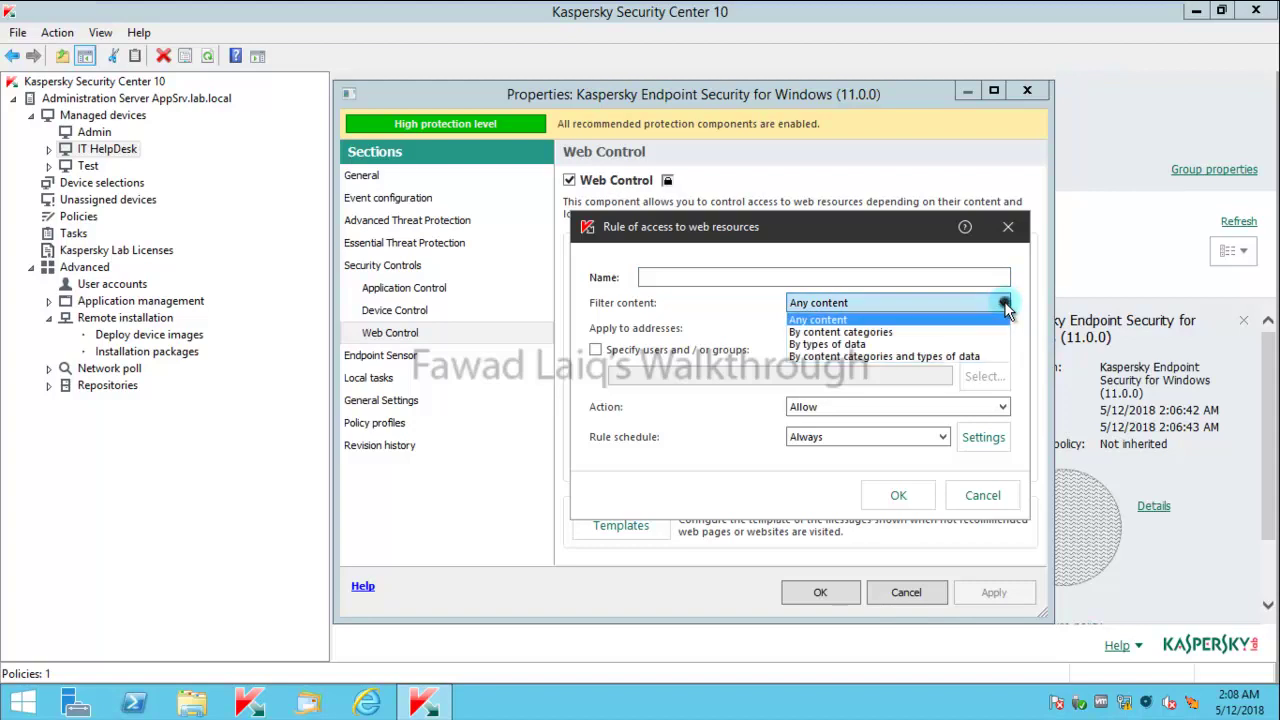
pyautogui.click(882, 333)
pyautogui.click(800, 272)
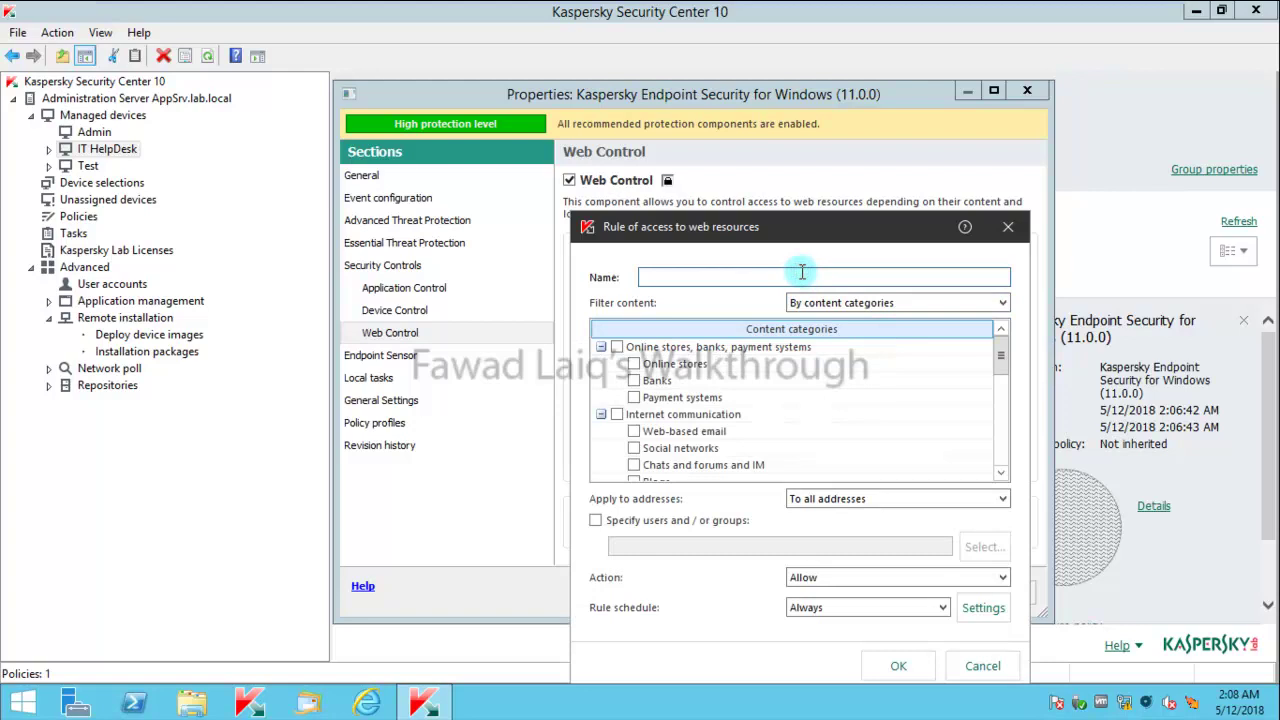
pyautogui.write('Block Social Media')
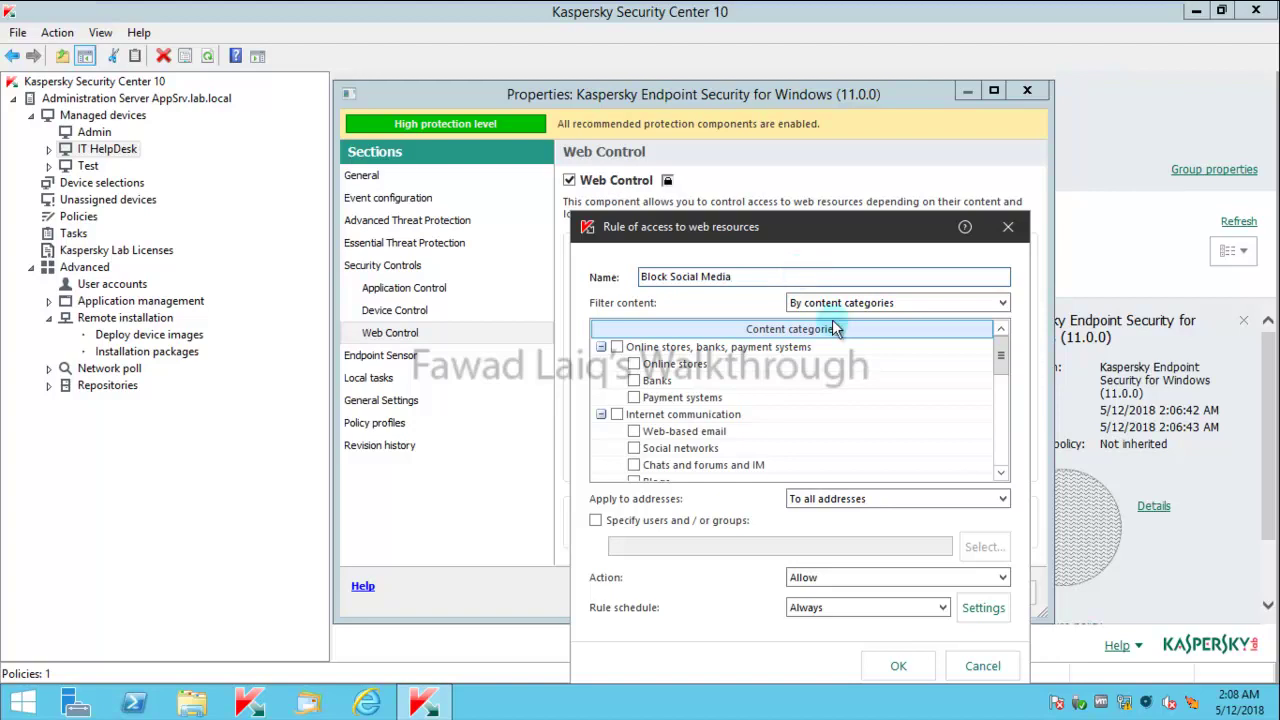
pyautogui.click(634, 448)
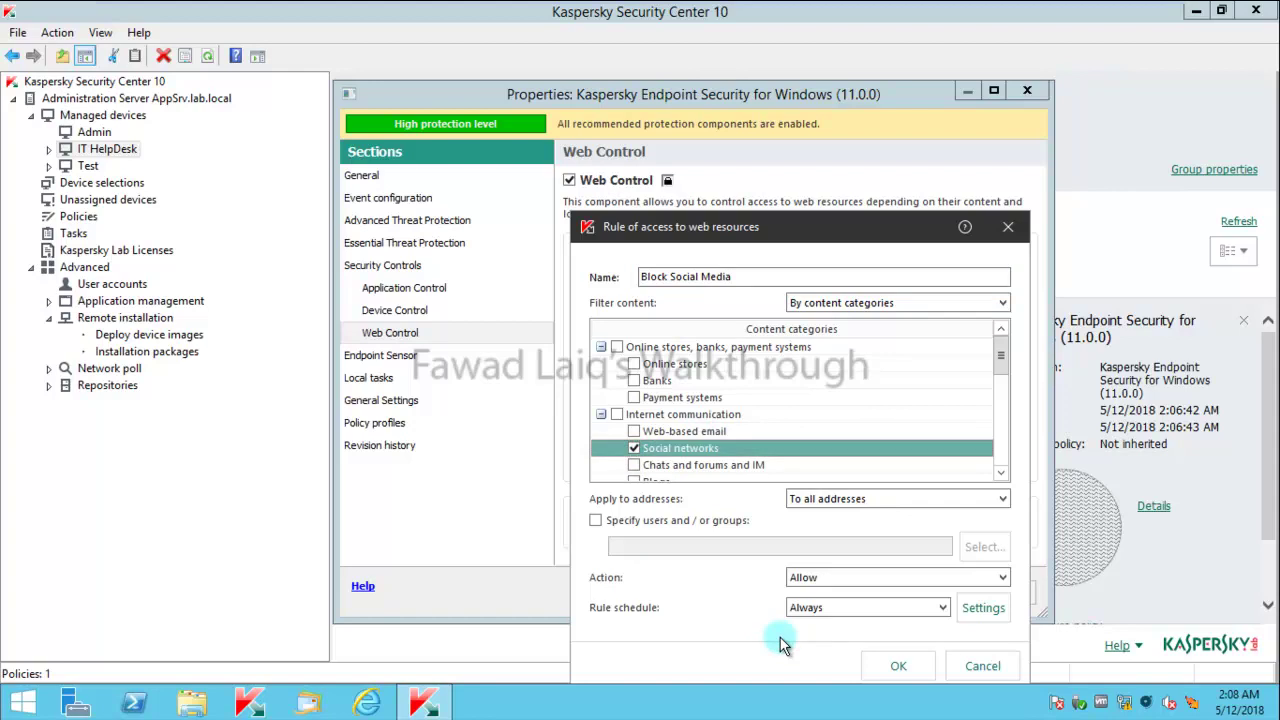
# - Set the rule's action to Block and save the rule and the policy changes
pyautogui.click(1006, 578)
pyautogui.click(845, 606)
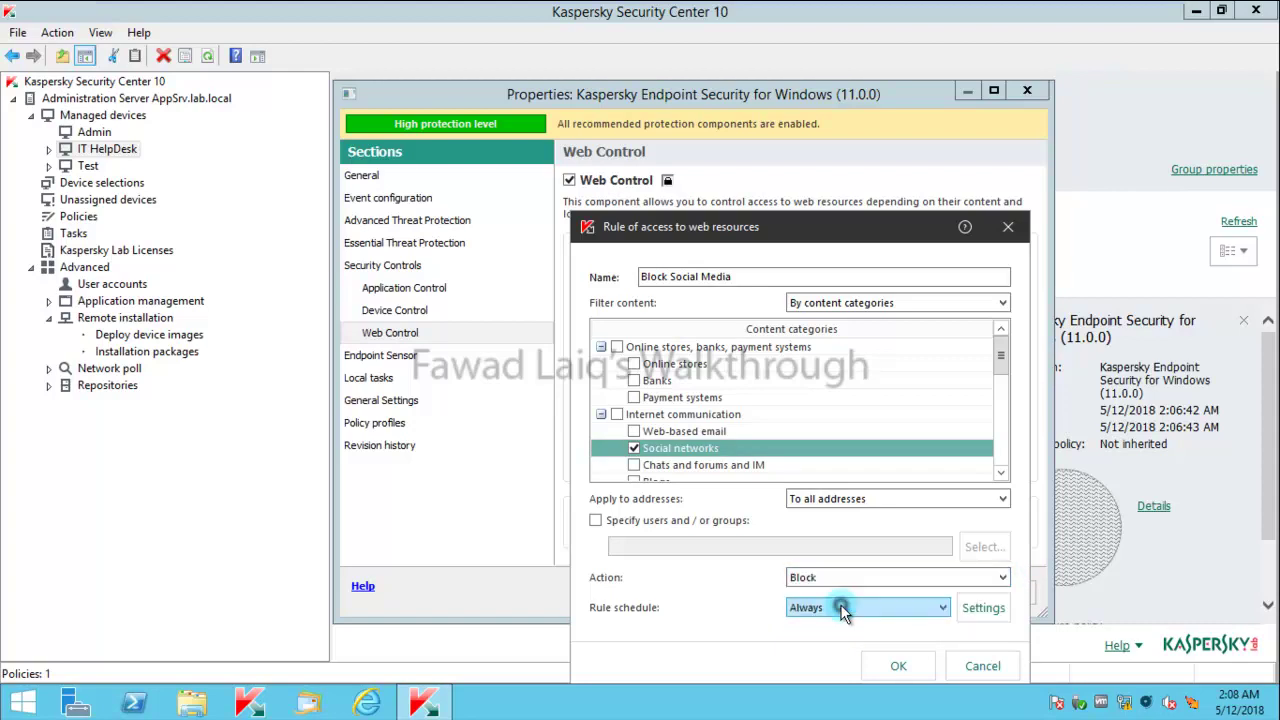
pyautogui.click(903, 663)
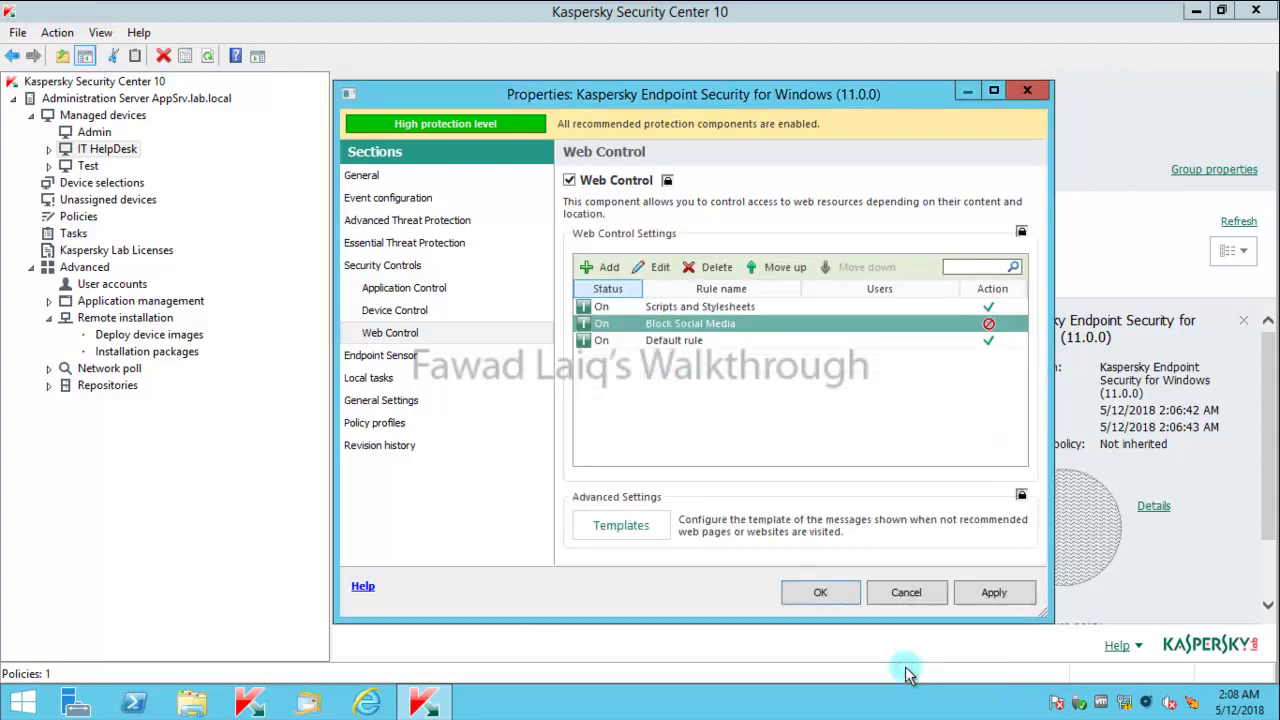
pyautogui.click(994, 593)
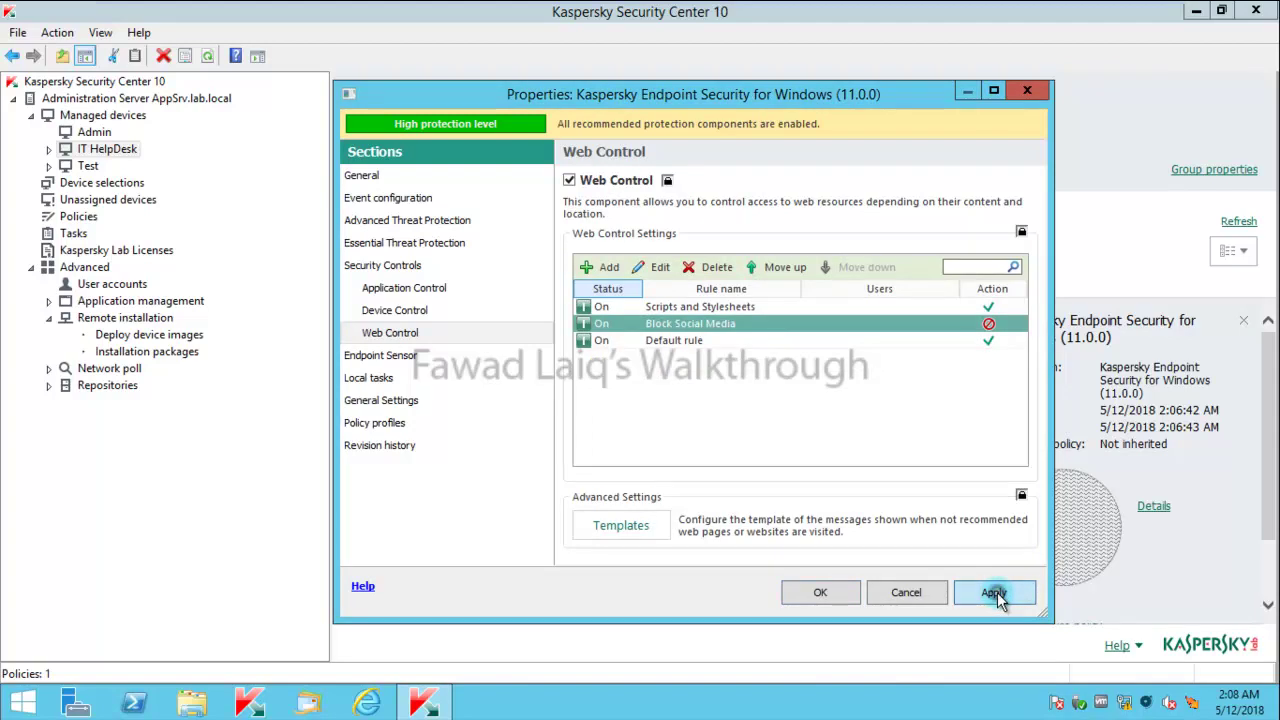
pyautogui.click(822, 594)
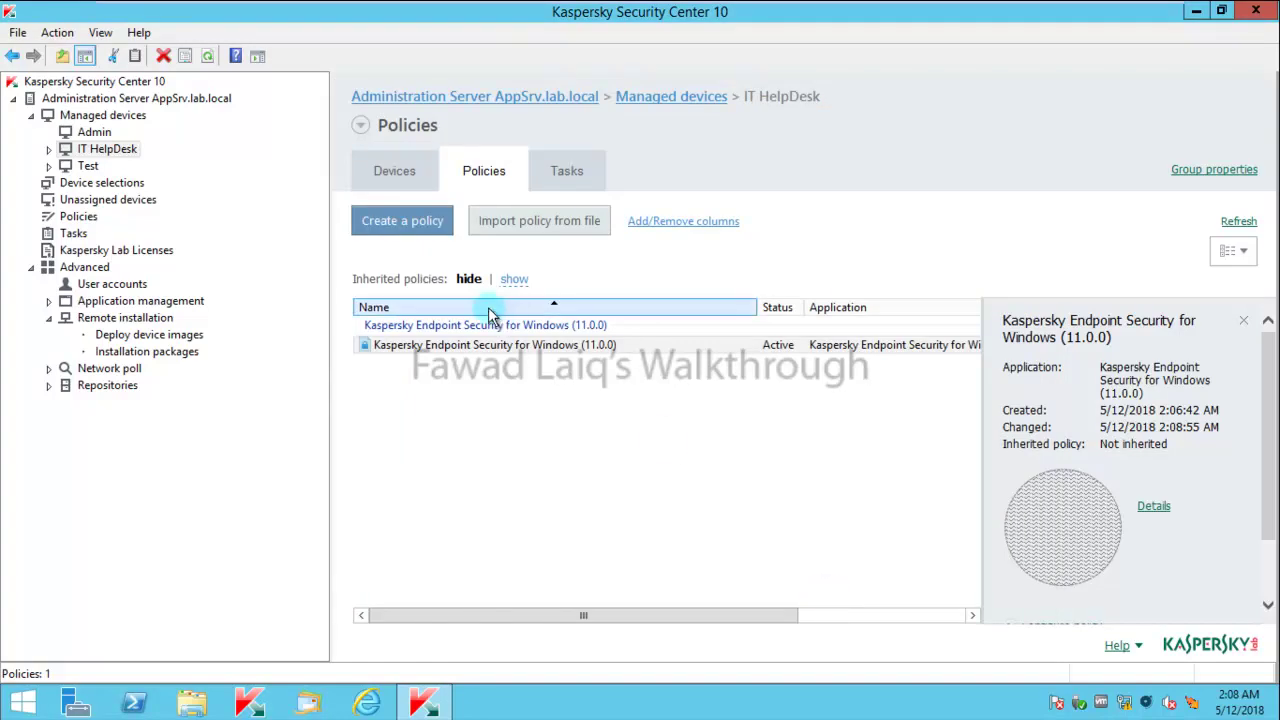
# - Switch to the Windows 7 virtual machine and launch Firefox
pyautogui.click(405, 174)
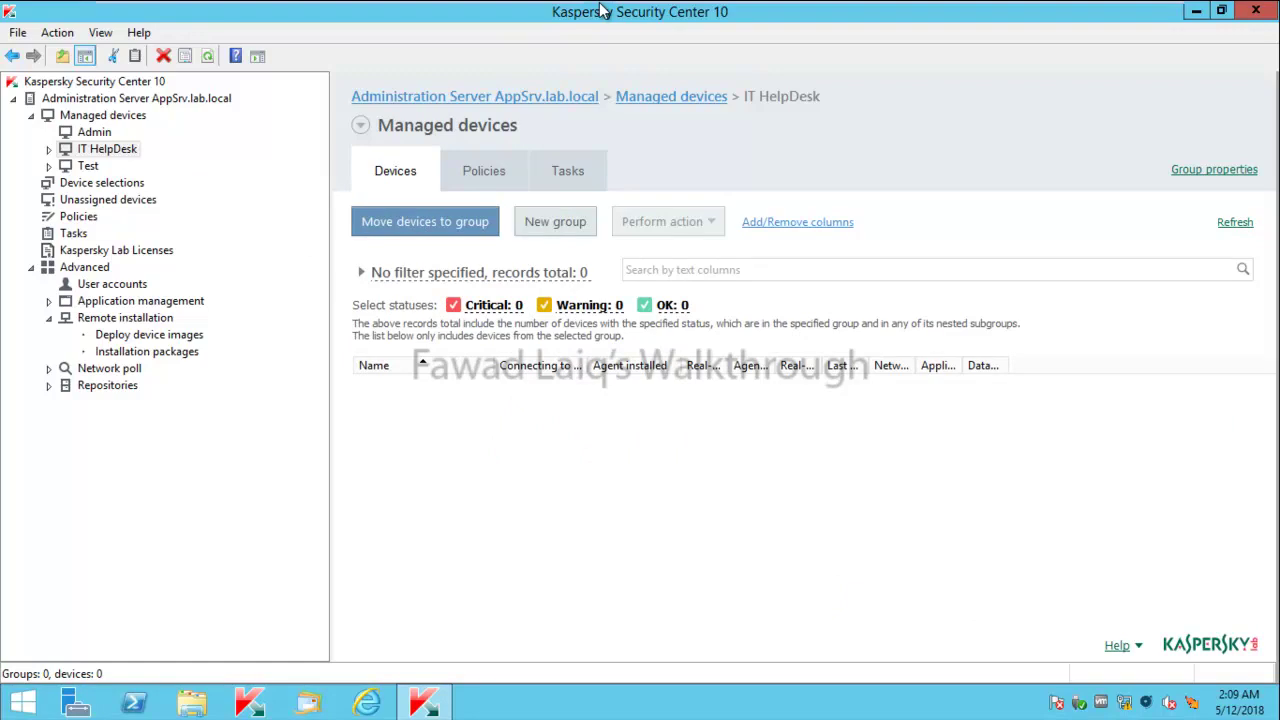
pyautogui.moveTo(620, 12)
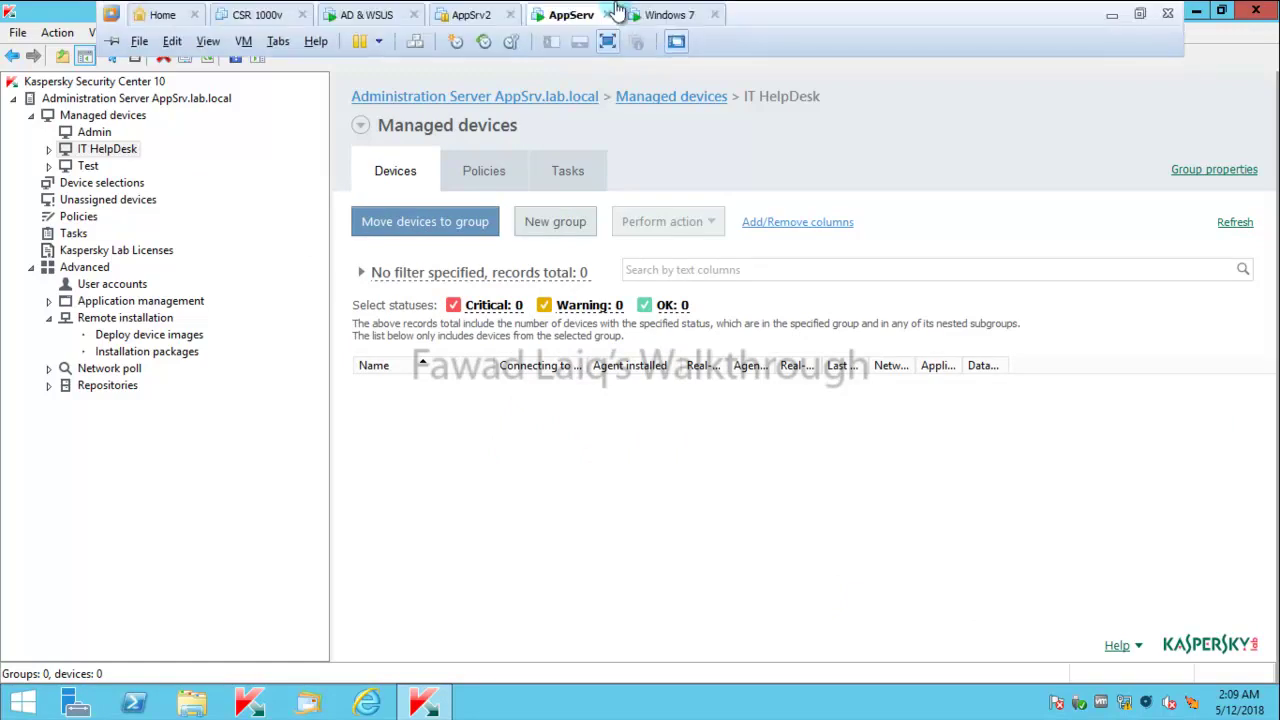
pyautogui.click(670, 15)
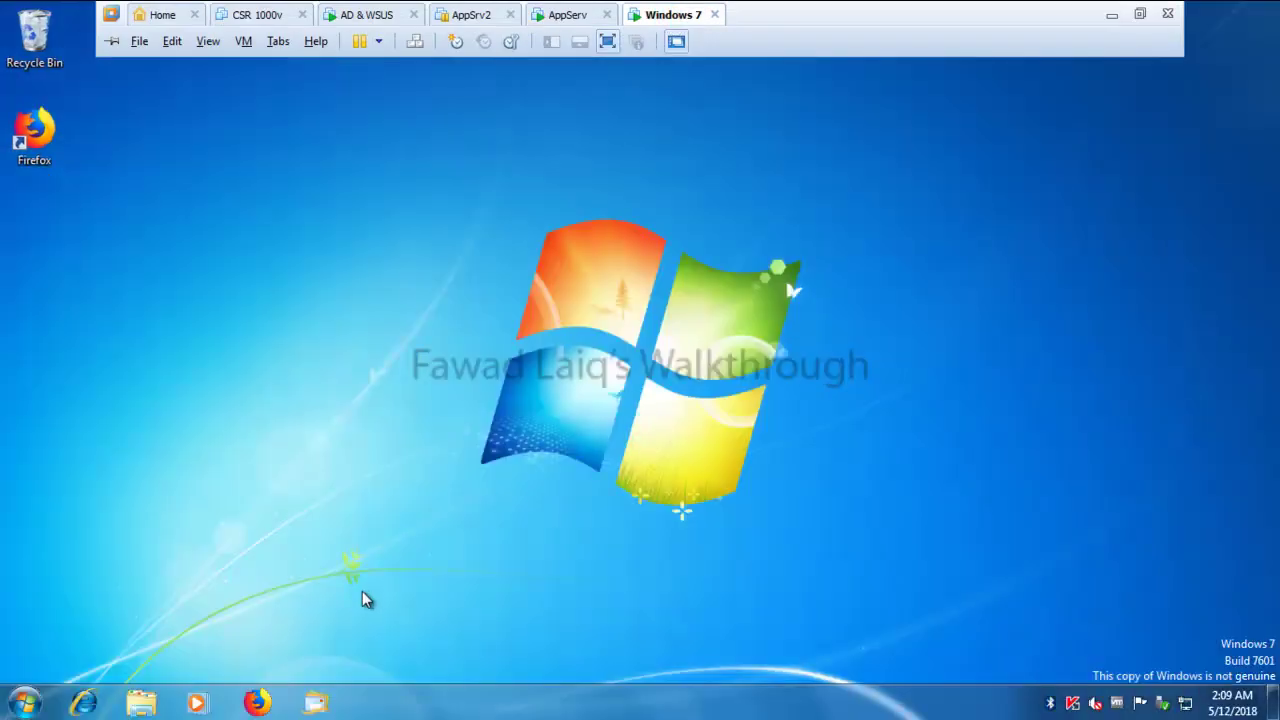
pyautogui.click(256, 702)
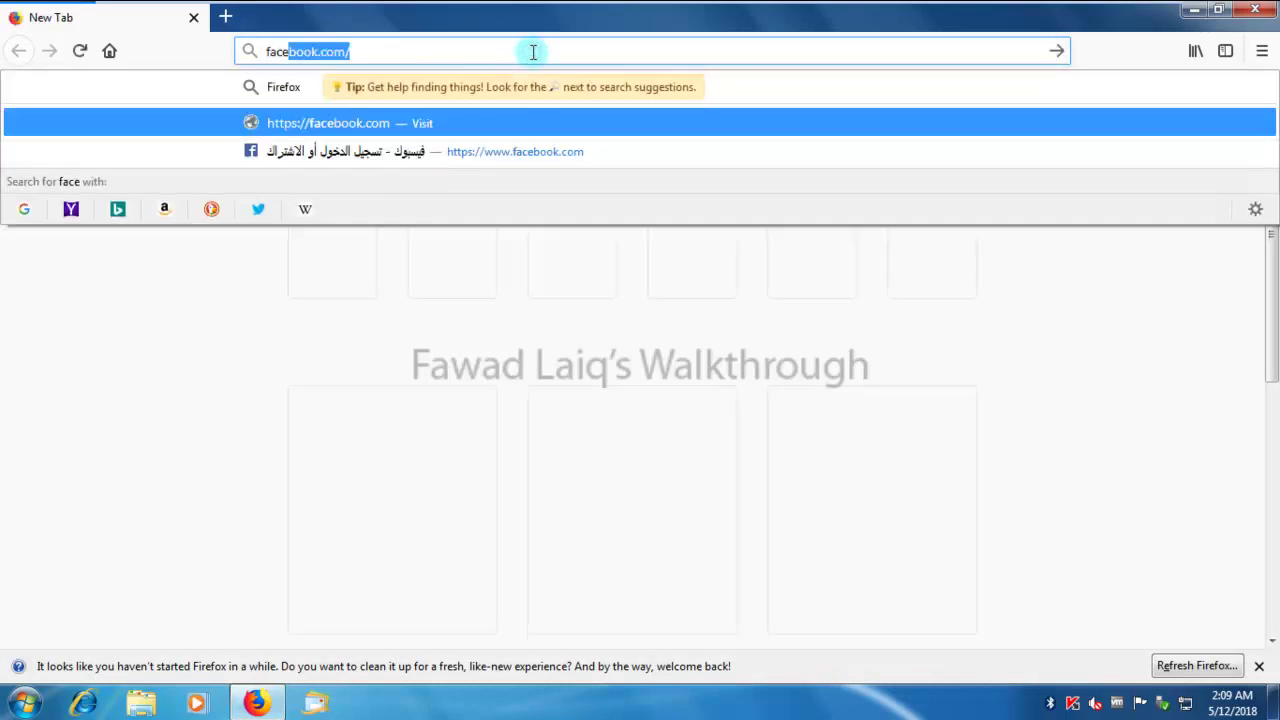
# - Load facebook.com in Firefox, request its English (US) version and check whether the site is accessible
pyautogui.press('Return')
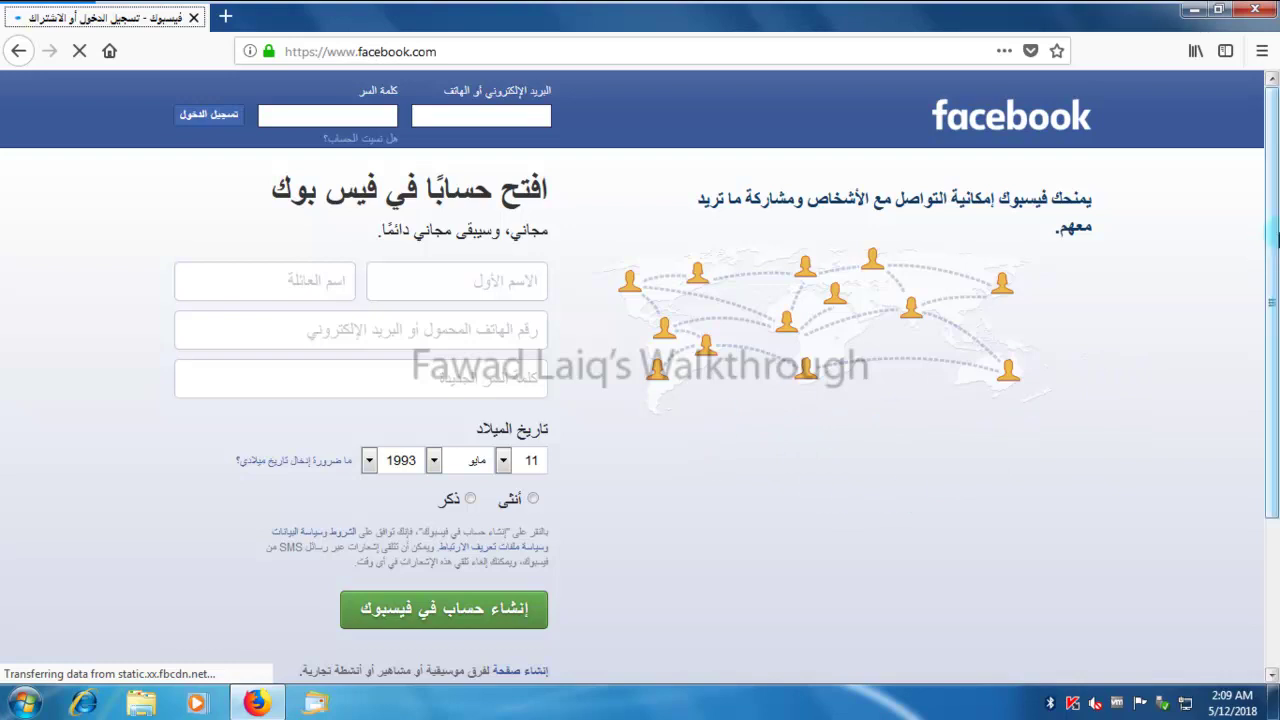
pyautogui.moveTo(1272, 246); pyautogui.dragTo(1270, 500)
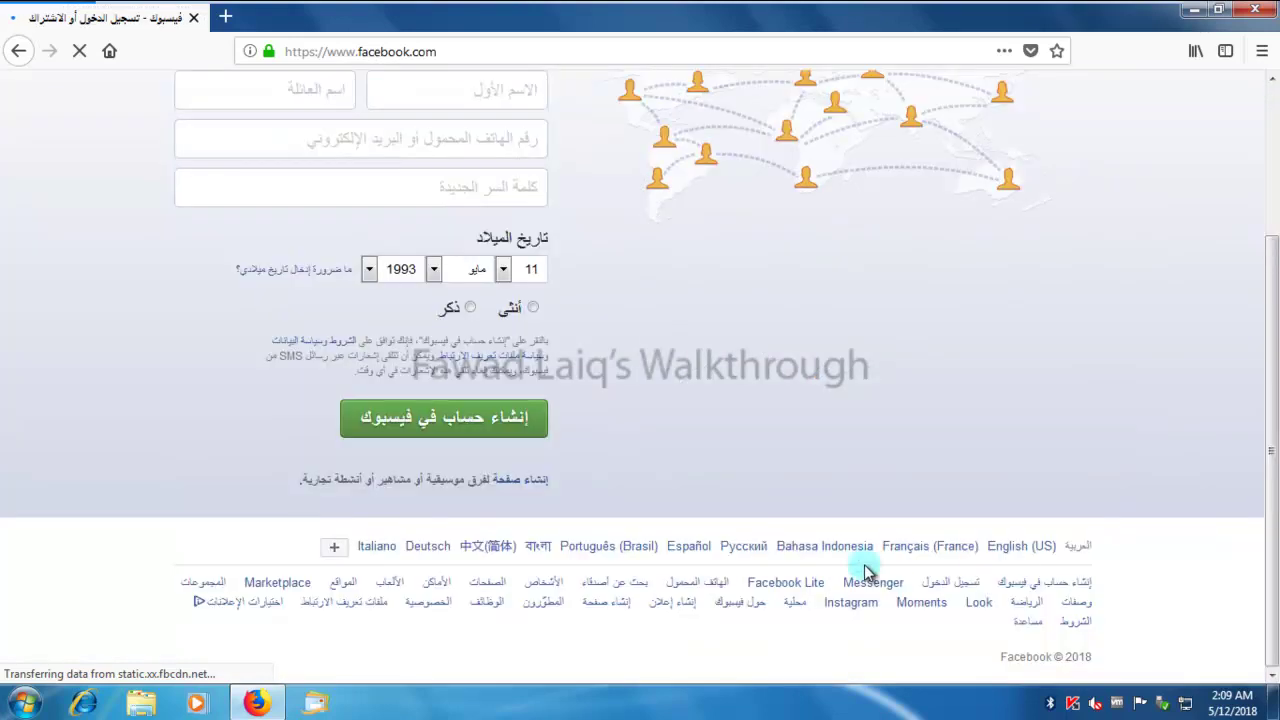
pyautogui.click(1022, 548)
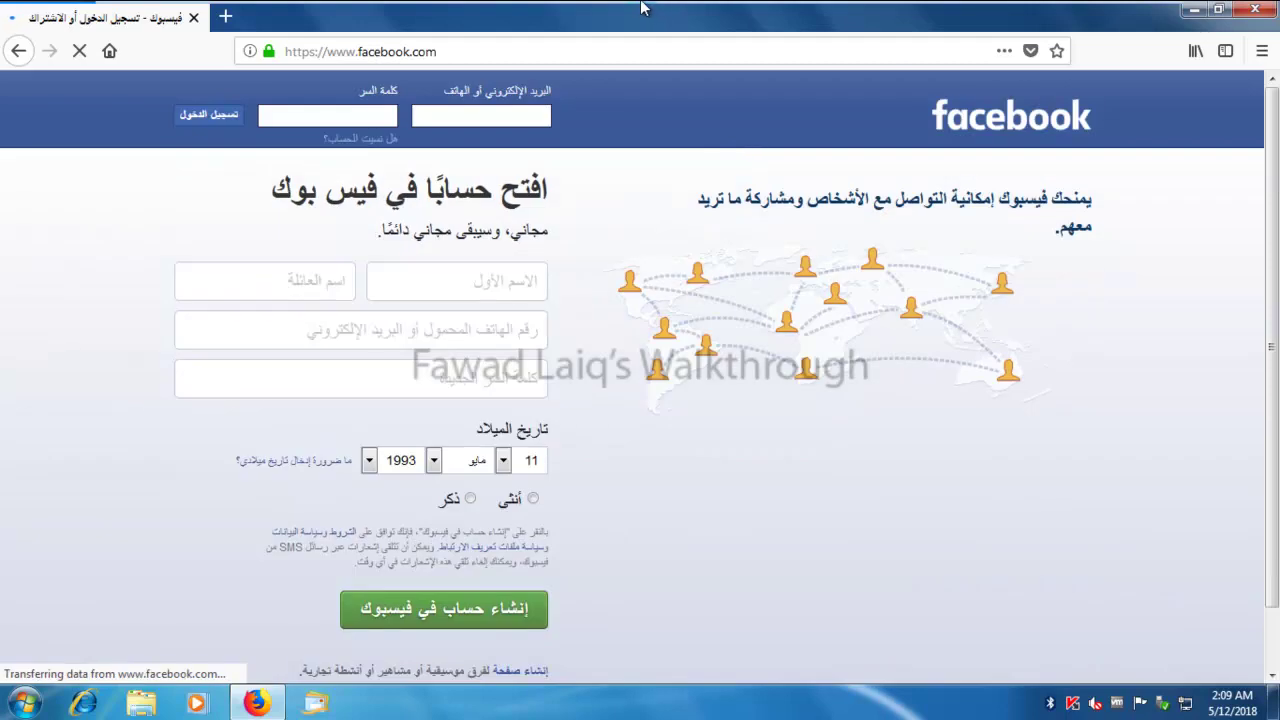
pyautogui.moveTo(643, 10)
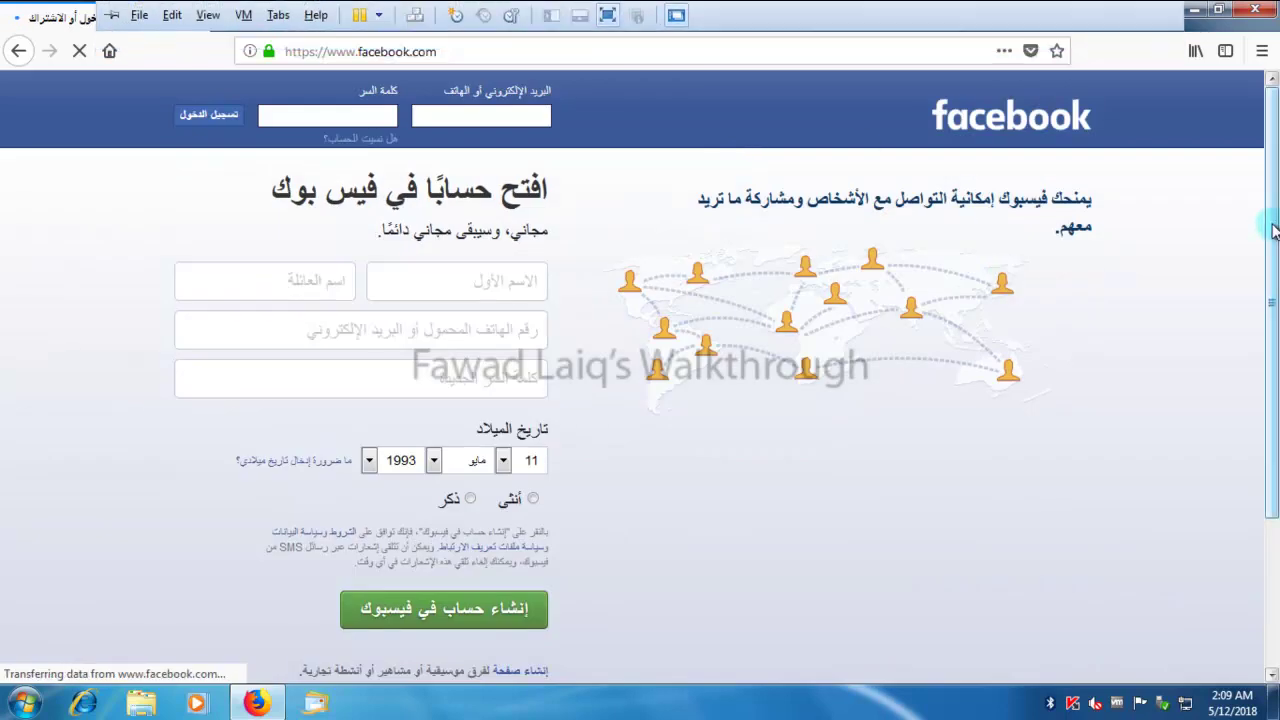
pyautogui.scroll(-2, 1270, 440)
pyautogui.scroll(-2, 1273, 444)
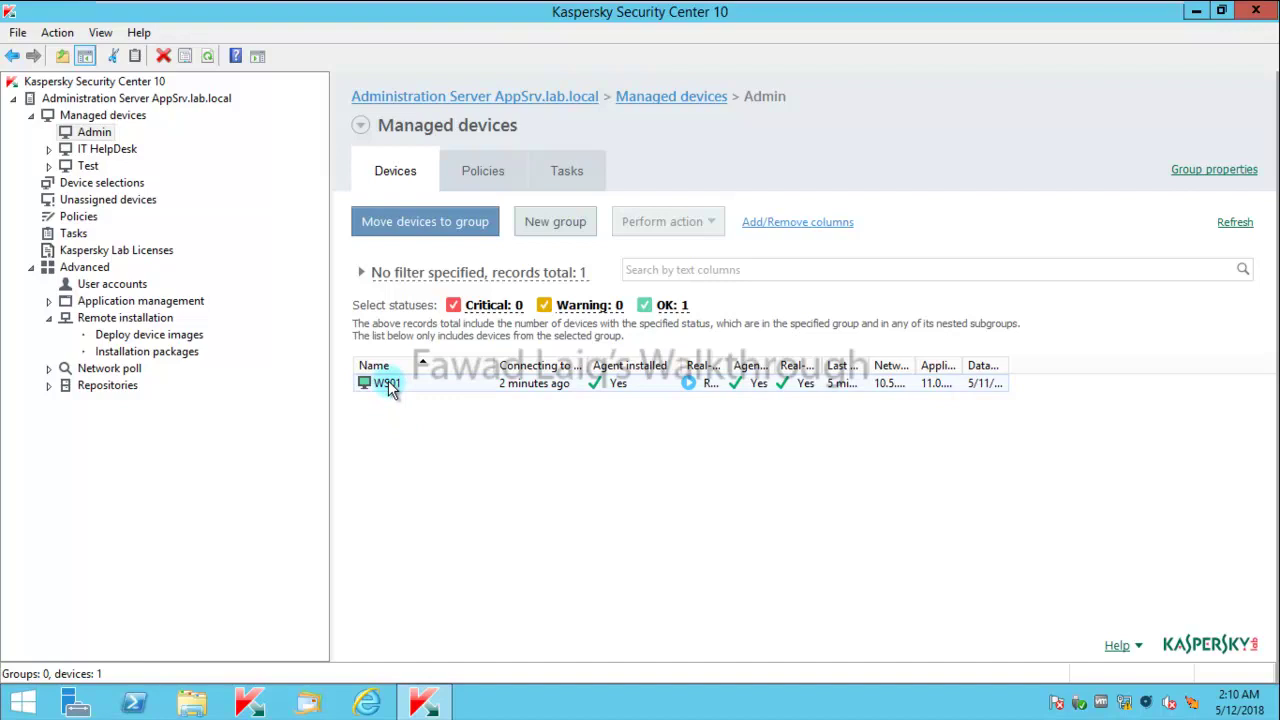
# - In Kaspersky Security Center, move device WS01 from the Admin group to IT HelpDesk and show that group's policies
pyautogui.moveTo(390, 386); pyautogui.dragTo(104, 158)
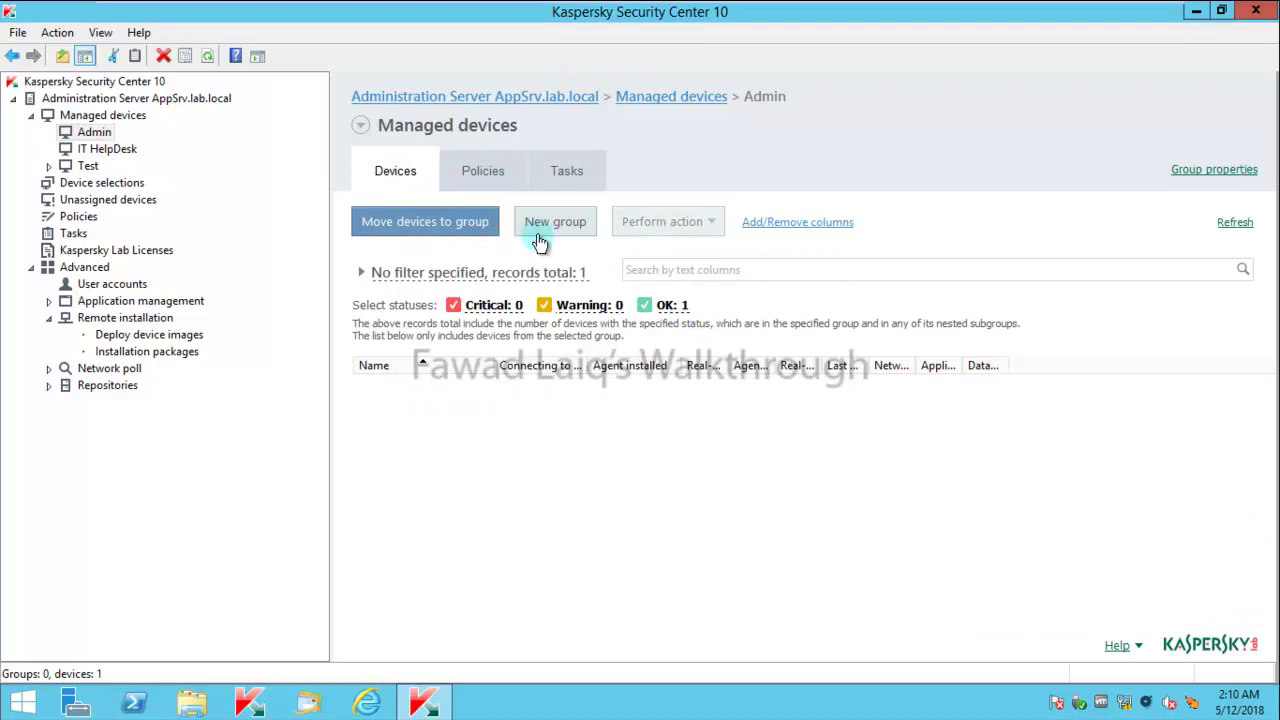
pyautogui.click(112, 149)
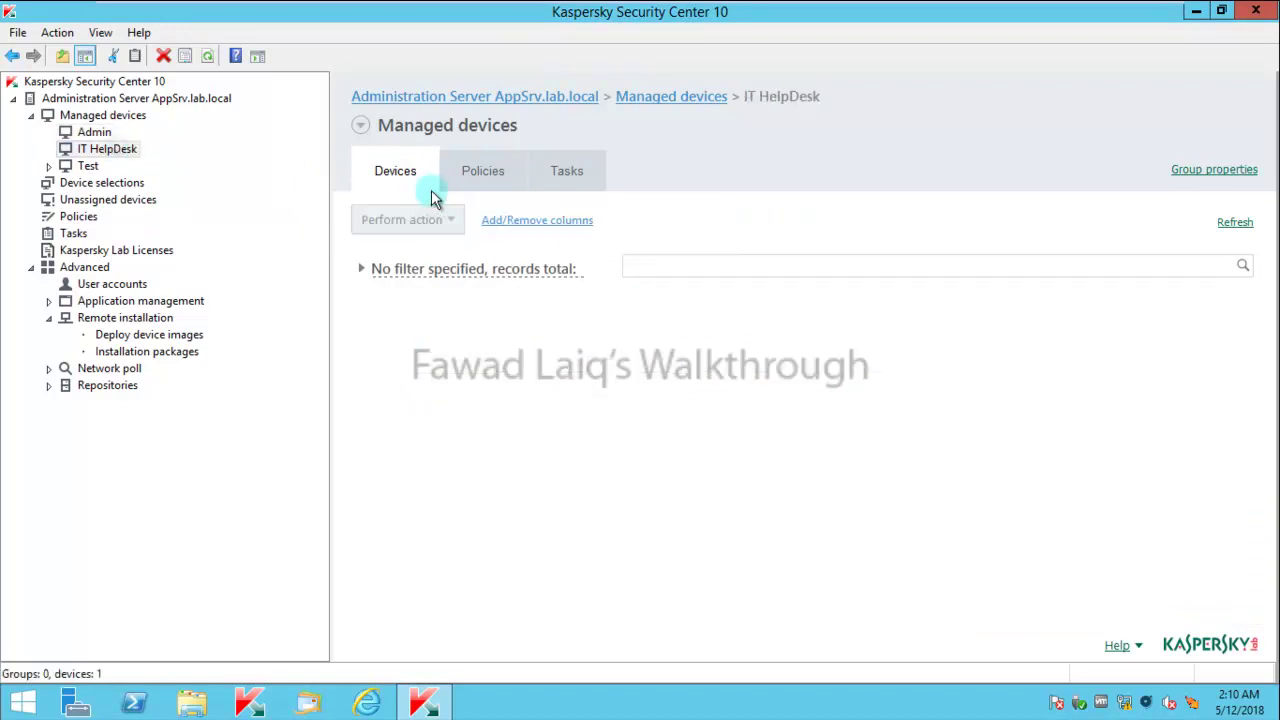
pyautogui.click(485, 172)
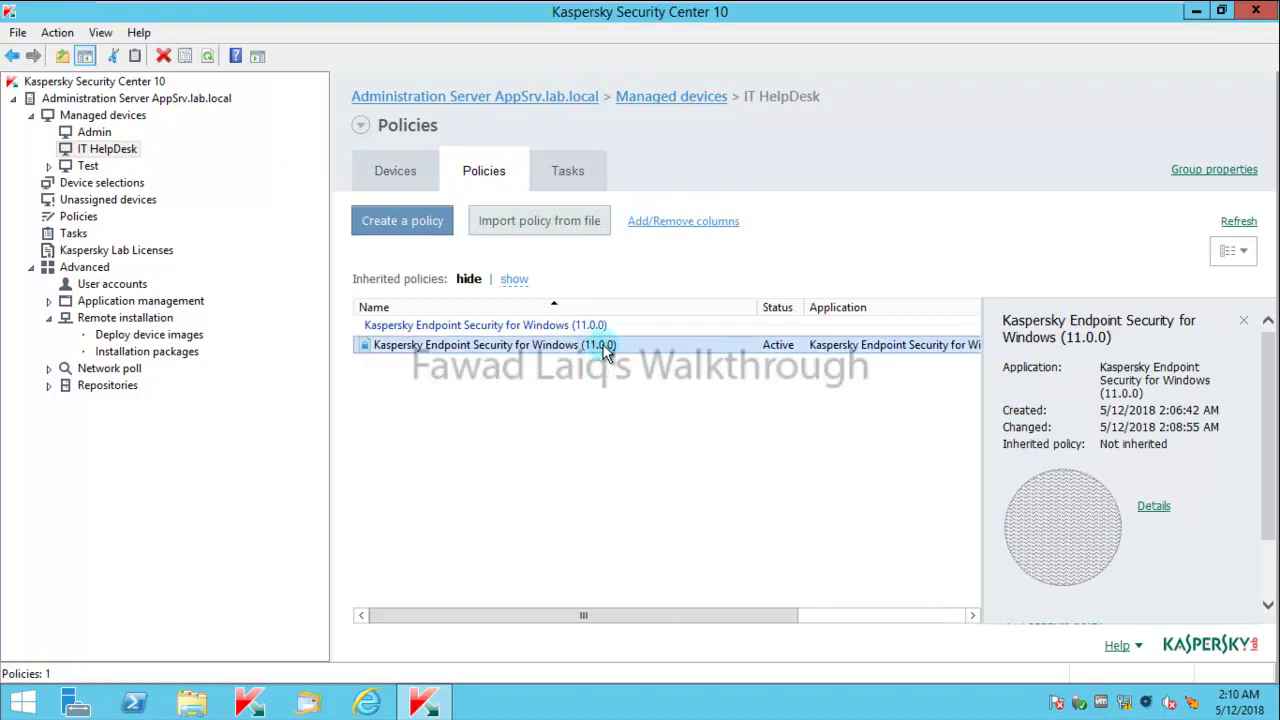
# - Check the enforcement results of the IT HelpDesk group's policy and return to its device list
pyautogui.click(1155, 507)
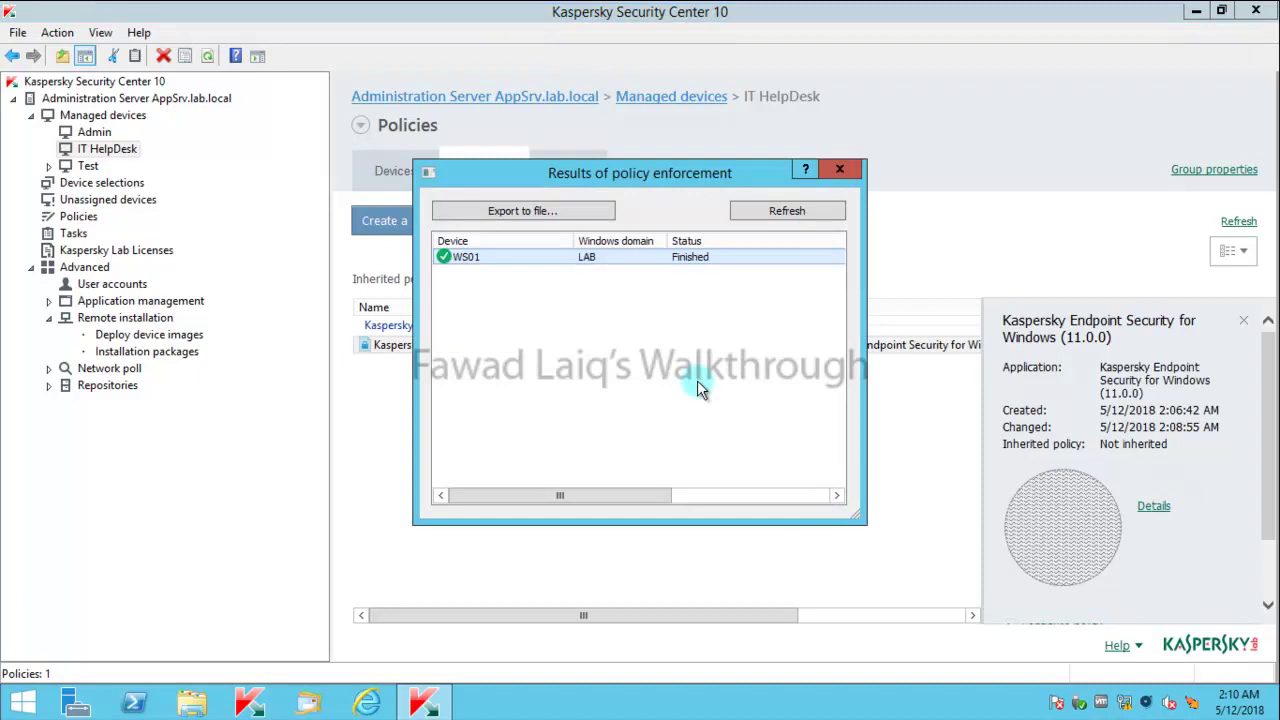
pyautogui.click(778, 222)
pyautogui.click(840, 169)
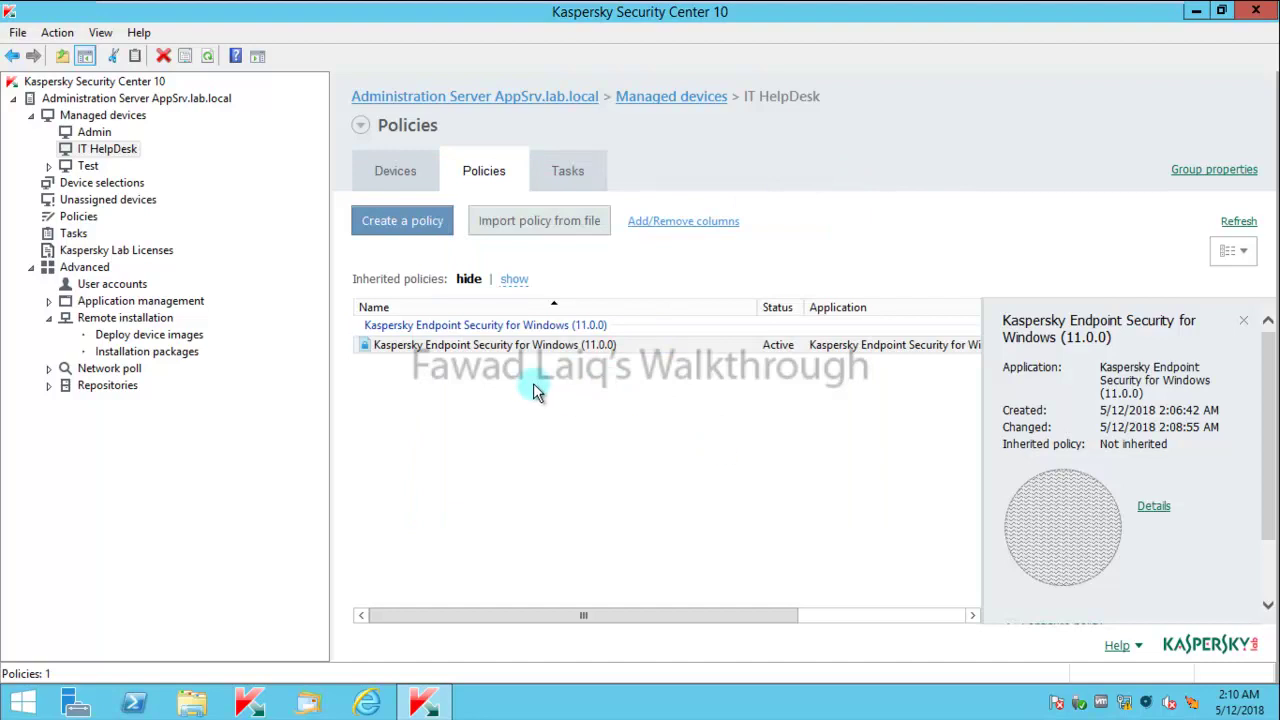
pyautogui.click(400, 172)
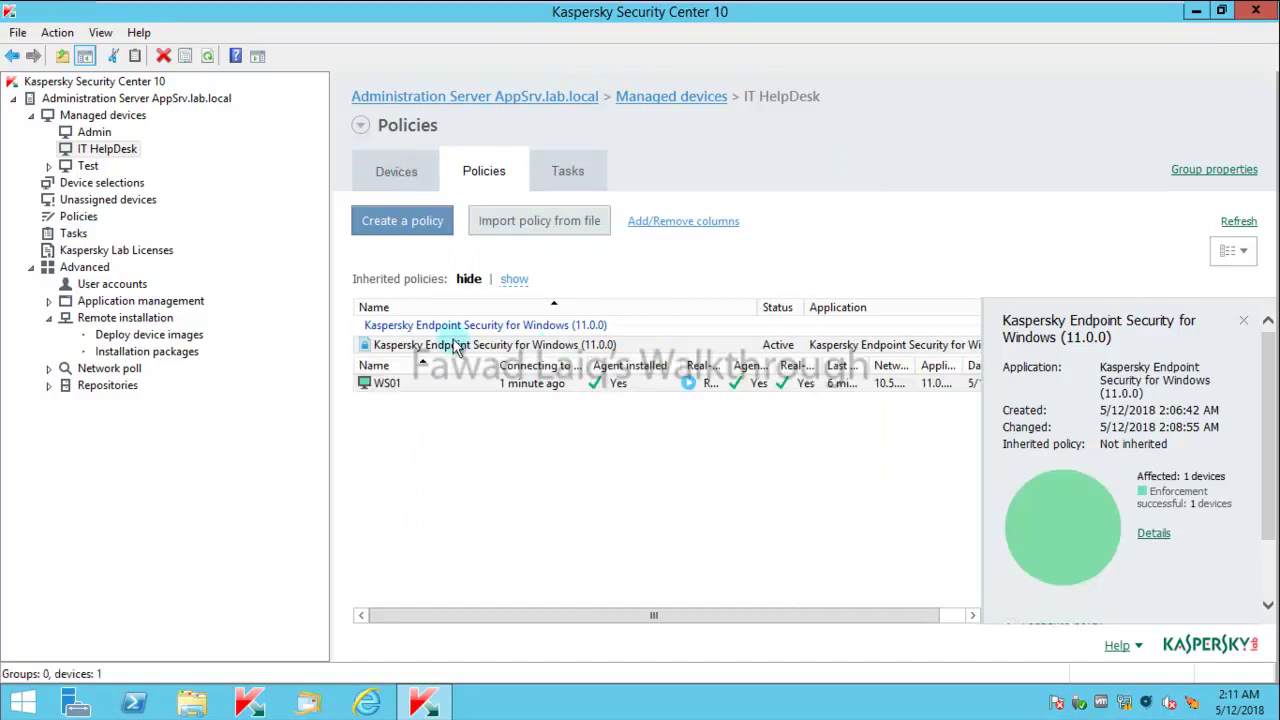
# - Switch to the Windows 7 virtual machine, launch Firefox and open Facebook from the top sites
pyautogui.moveTo(618, 8)
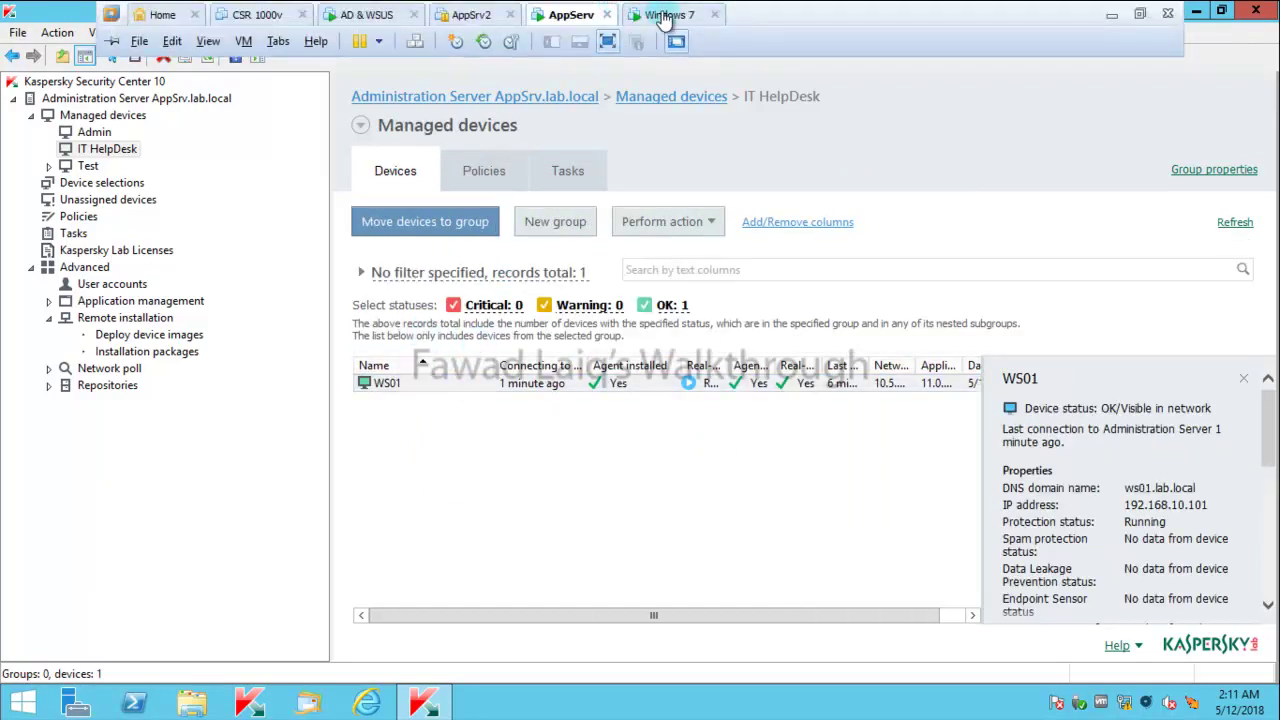
pyautogui.click(662, 16)
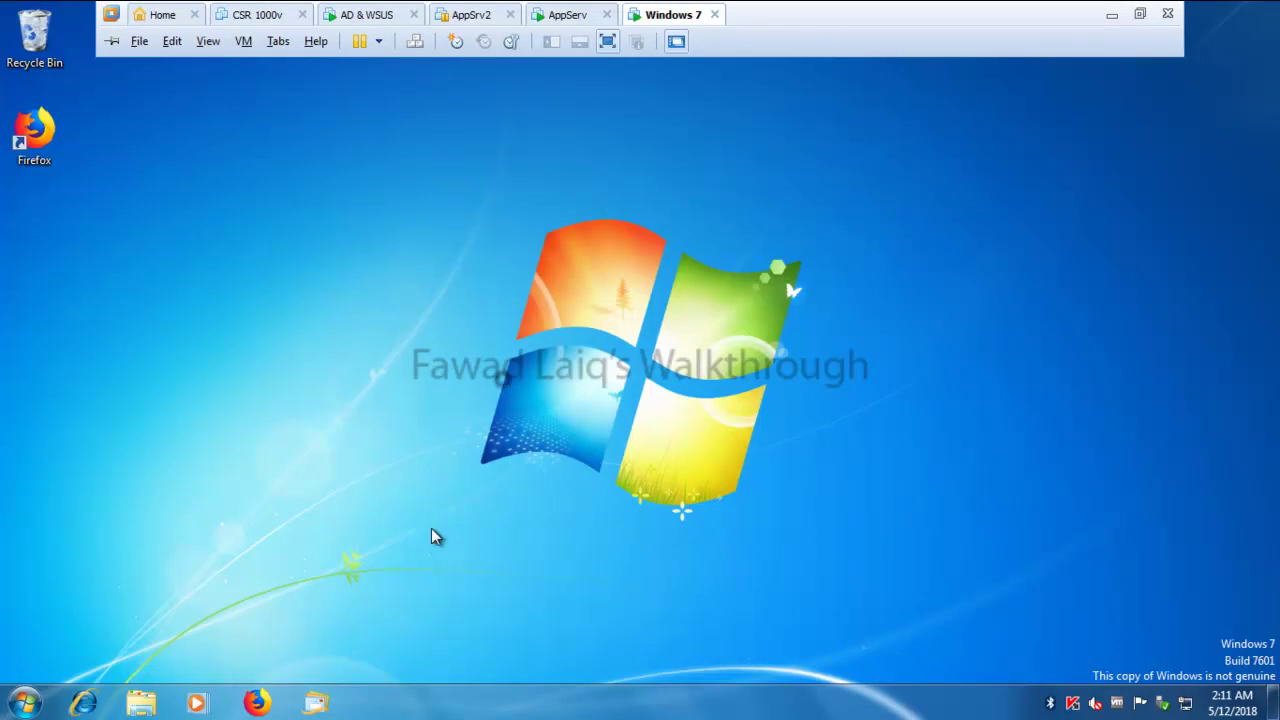
pyautogui.click(257, 703)
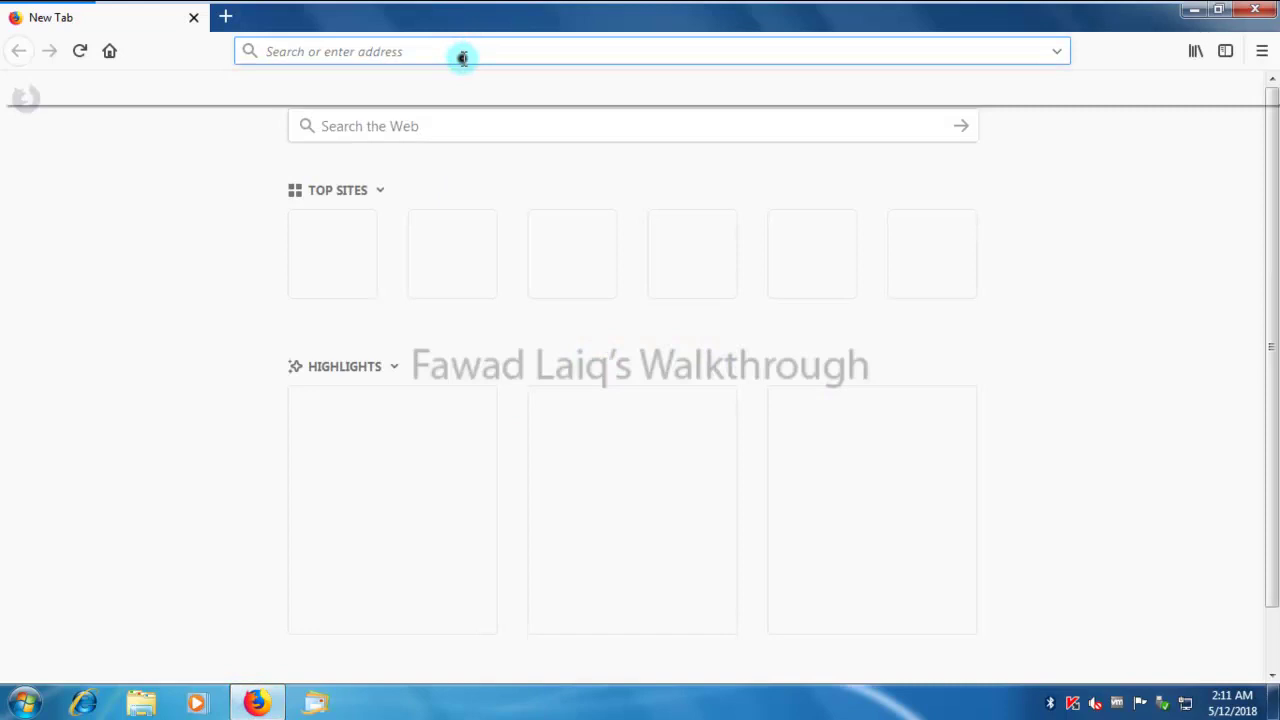
pyautogui.click(460, 52)
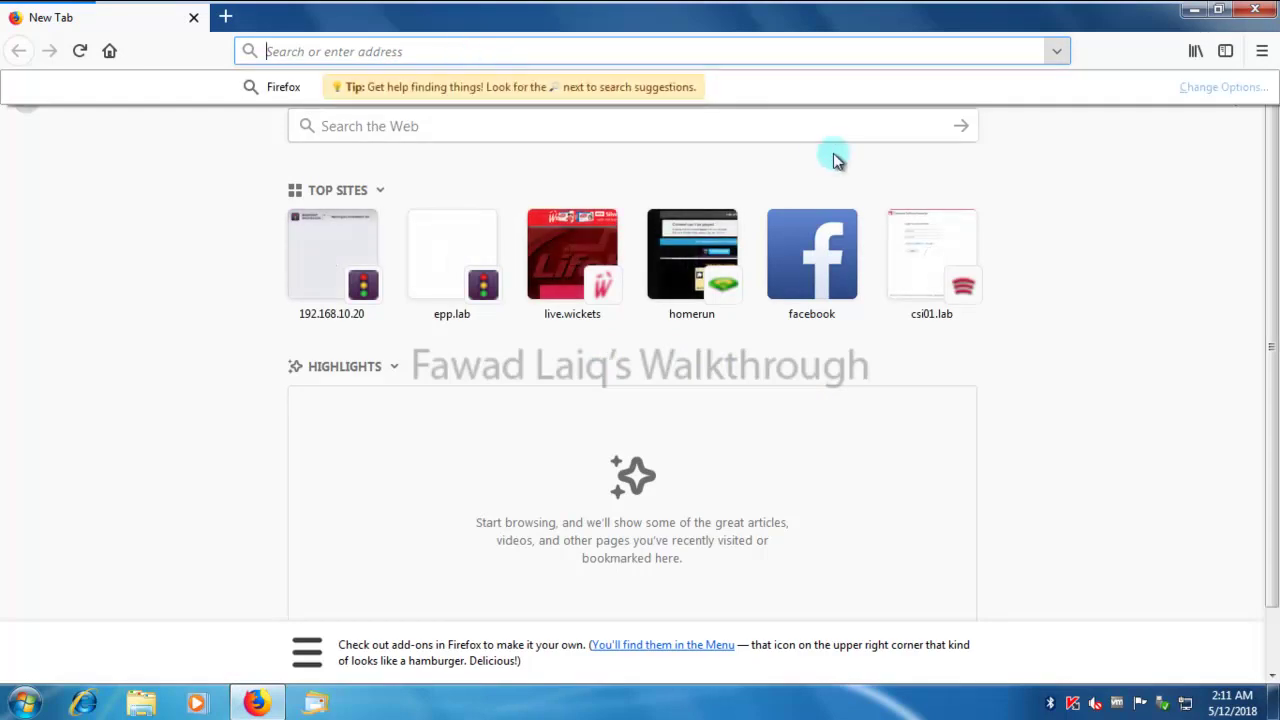
pyautogui.click(829, 268)
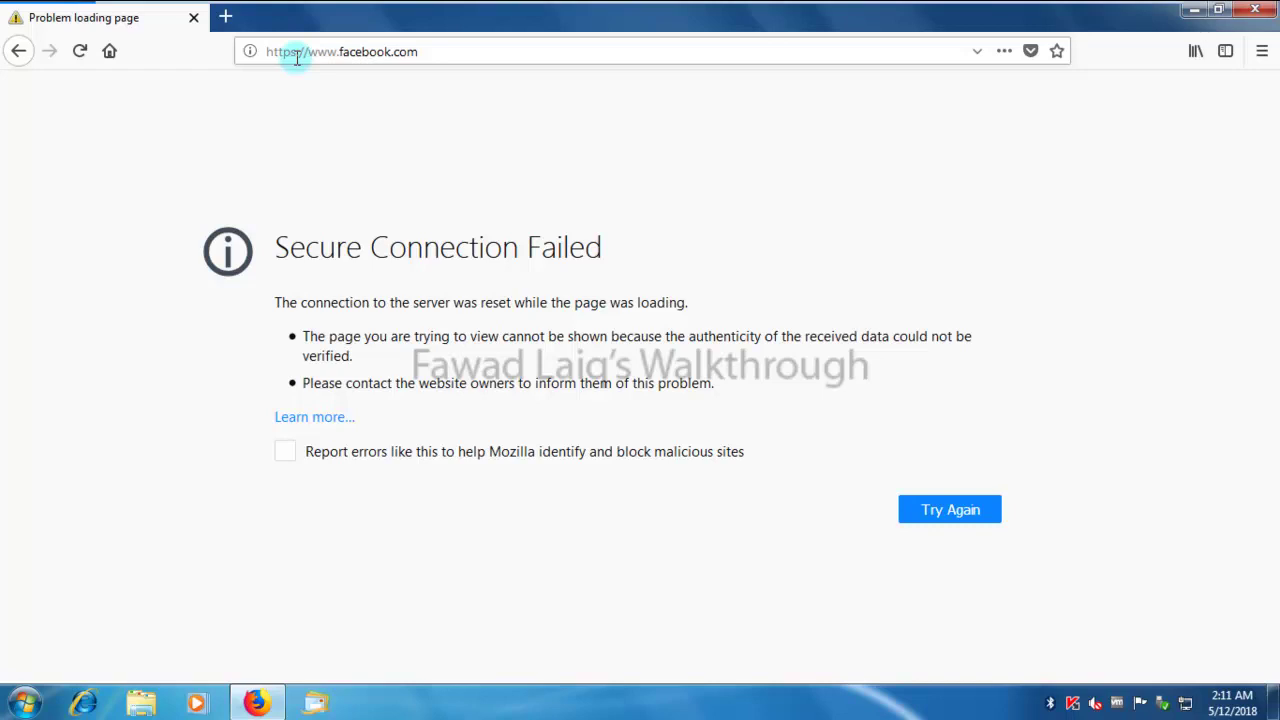
# - Request the Facebook address again to test the block, and close Firefox
pyautogui.click(296, 57)
pyautogui.click(296, 57)
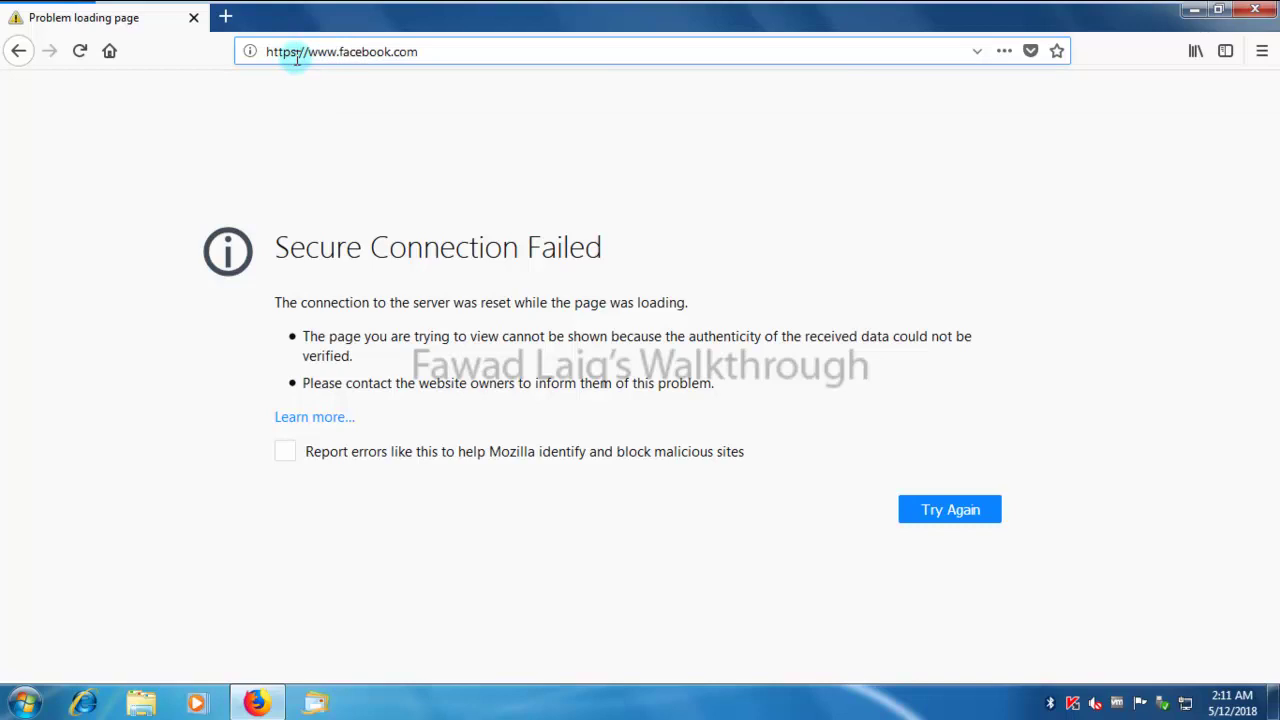
pyautogui.press('BackSpace')
pyautogui.press('Return')
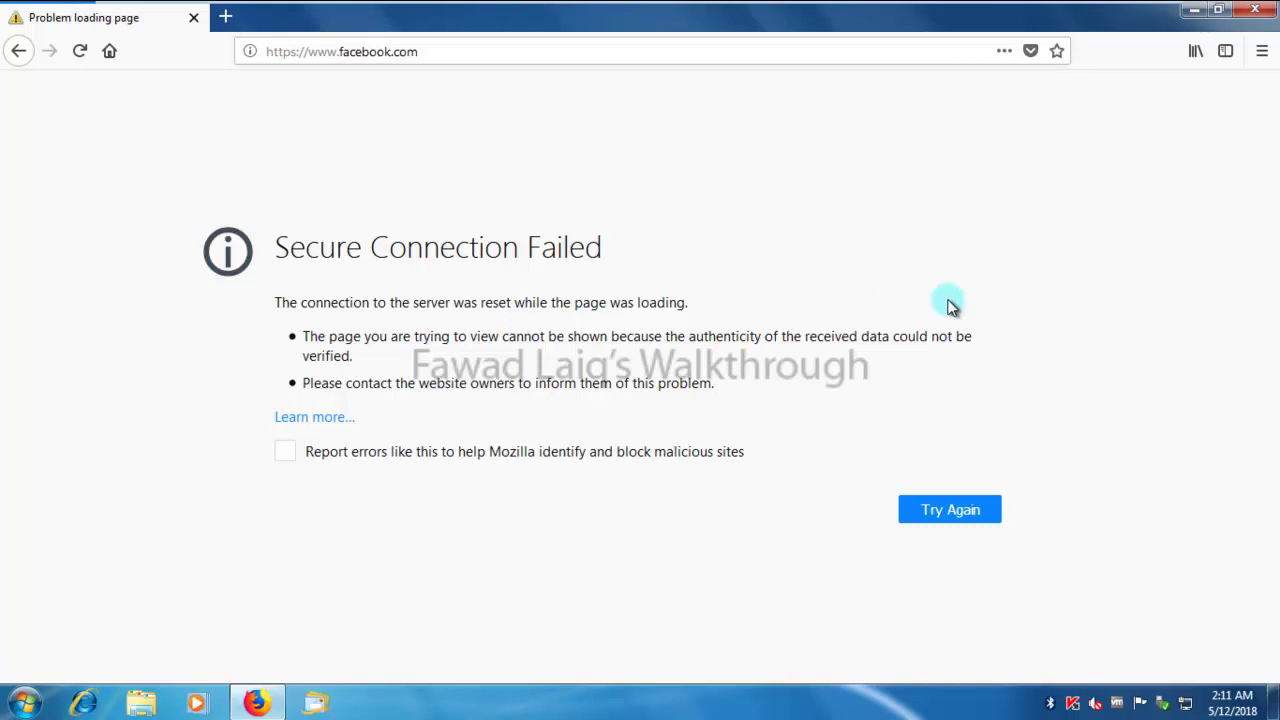
pyautogui.click(1255, 9)
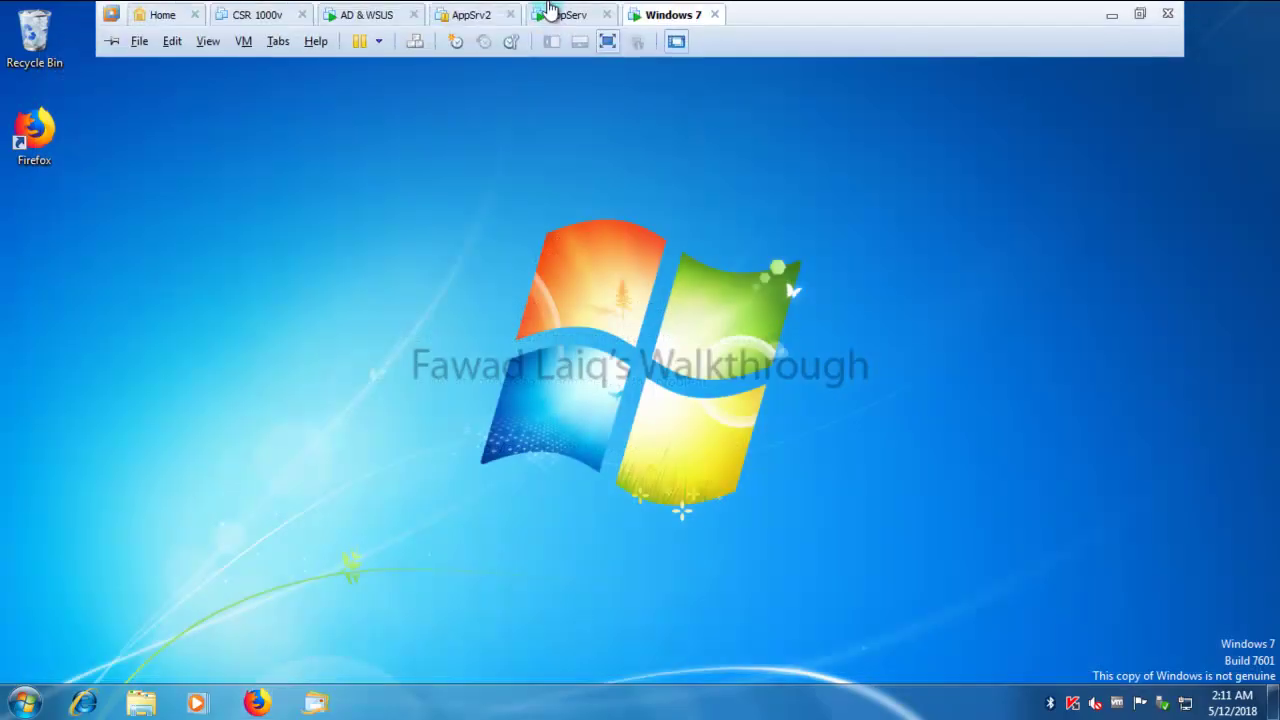
# - Switch to the AppServ virtual machine and move device WS01 from IT HelpDesk back to the Admin group
pyautogui.click(572, 16)
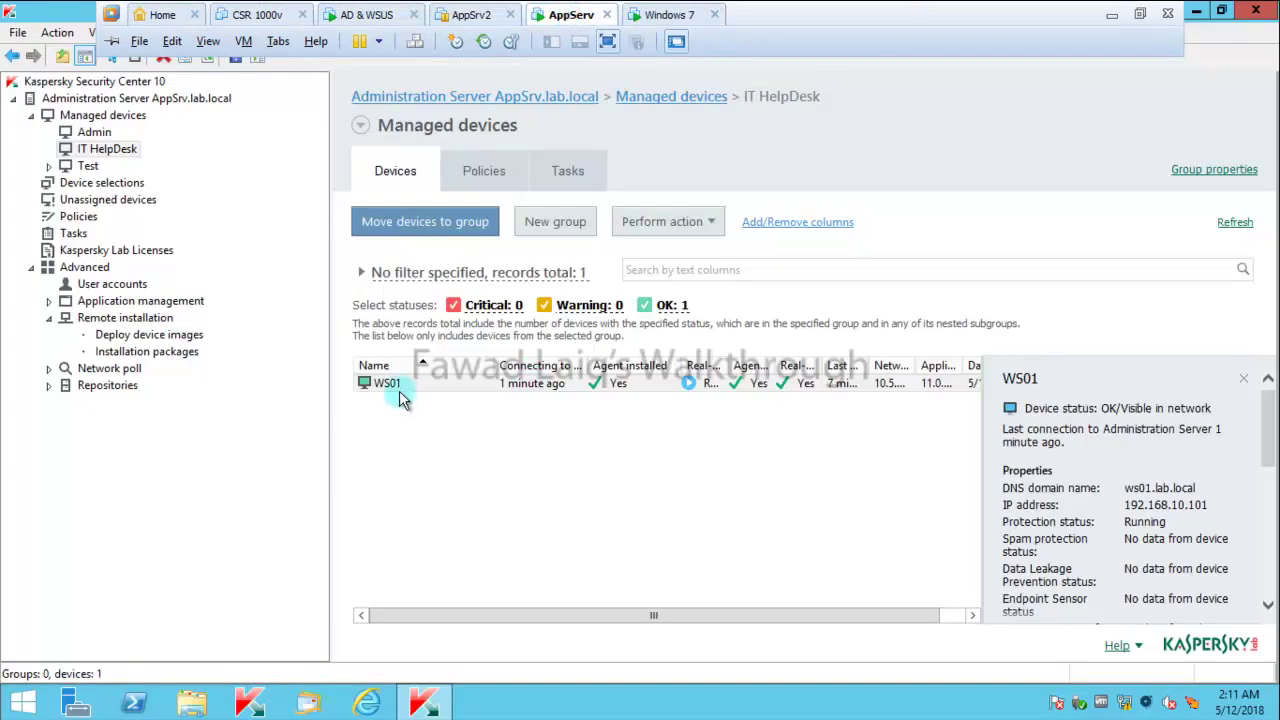
pyautogui.click(396, 389)
pyautogui.rightClick(397, 391)
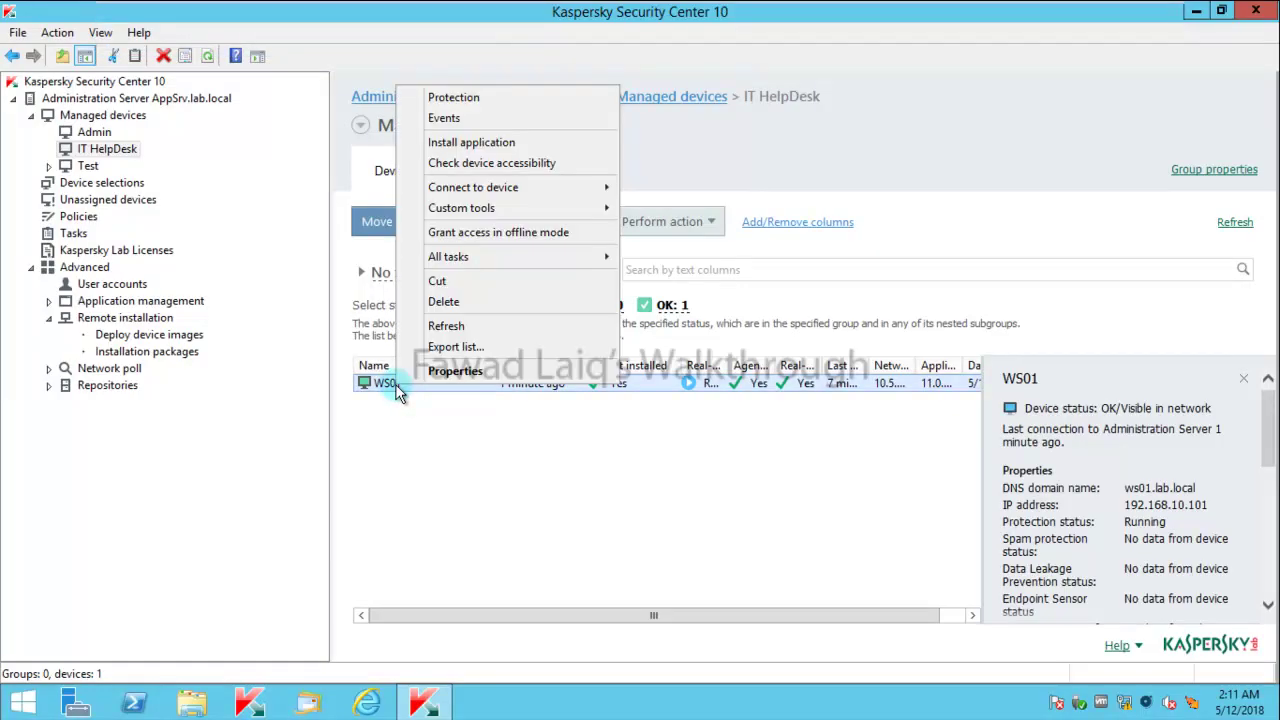
pyautogui.click(397, 391)
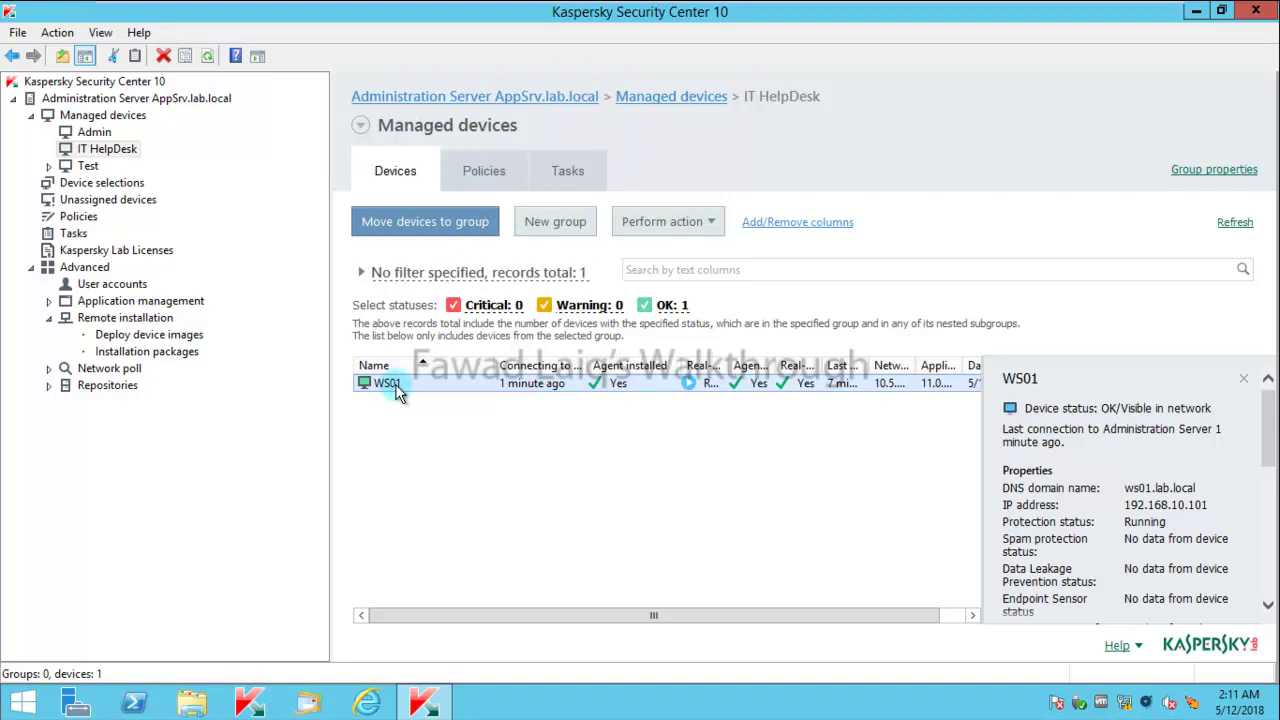
pyautogui.click(95, 133)
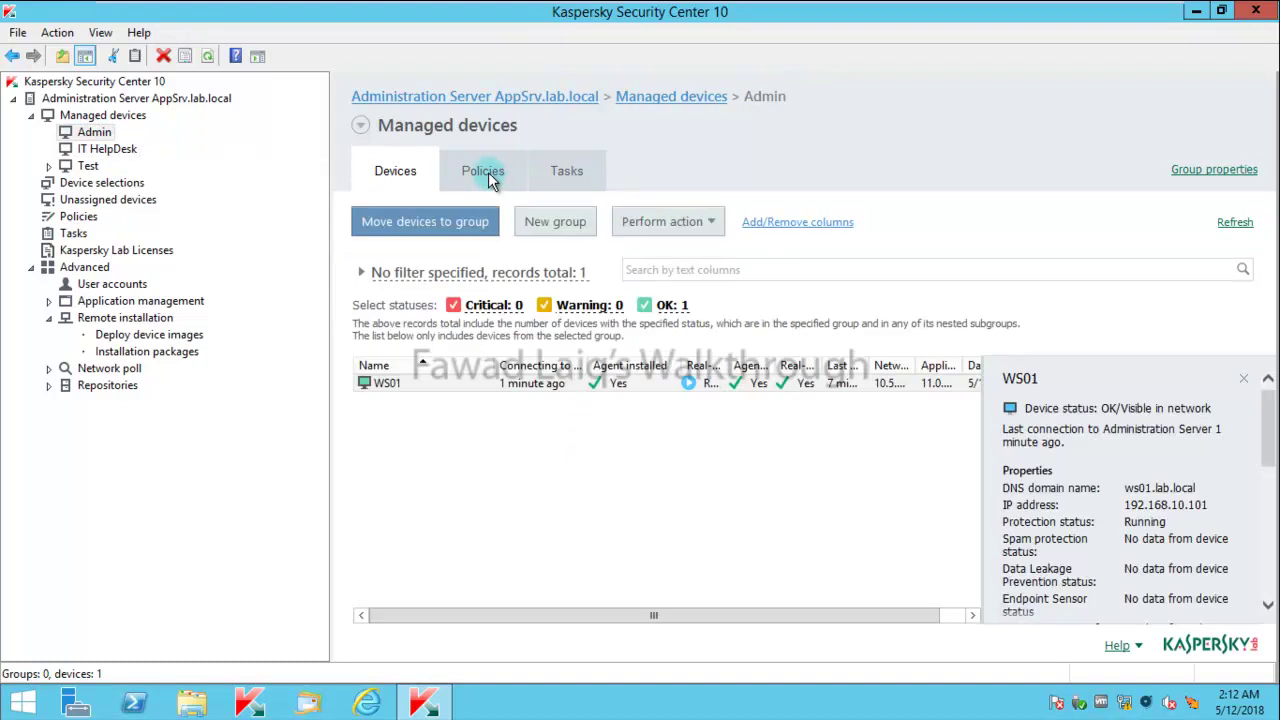
# - Check the enforcement results of the Admin group's Kaspersky Endpoint Security policy and return to its device list
pyautogui.click(488, 172)
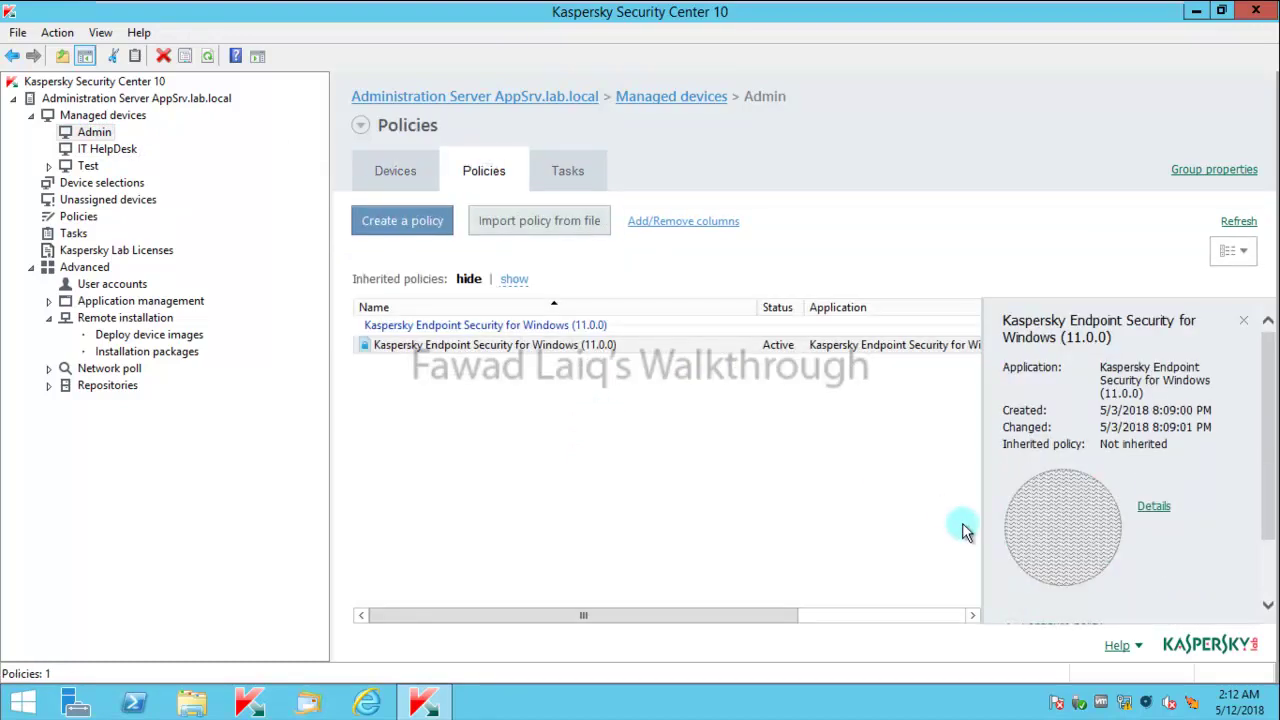
pyautogui.click(513, 350)
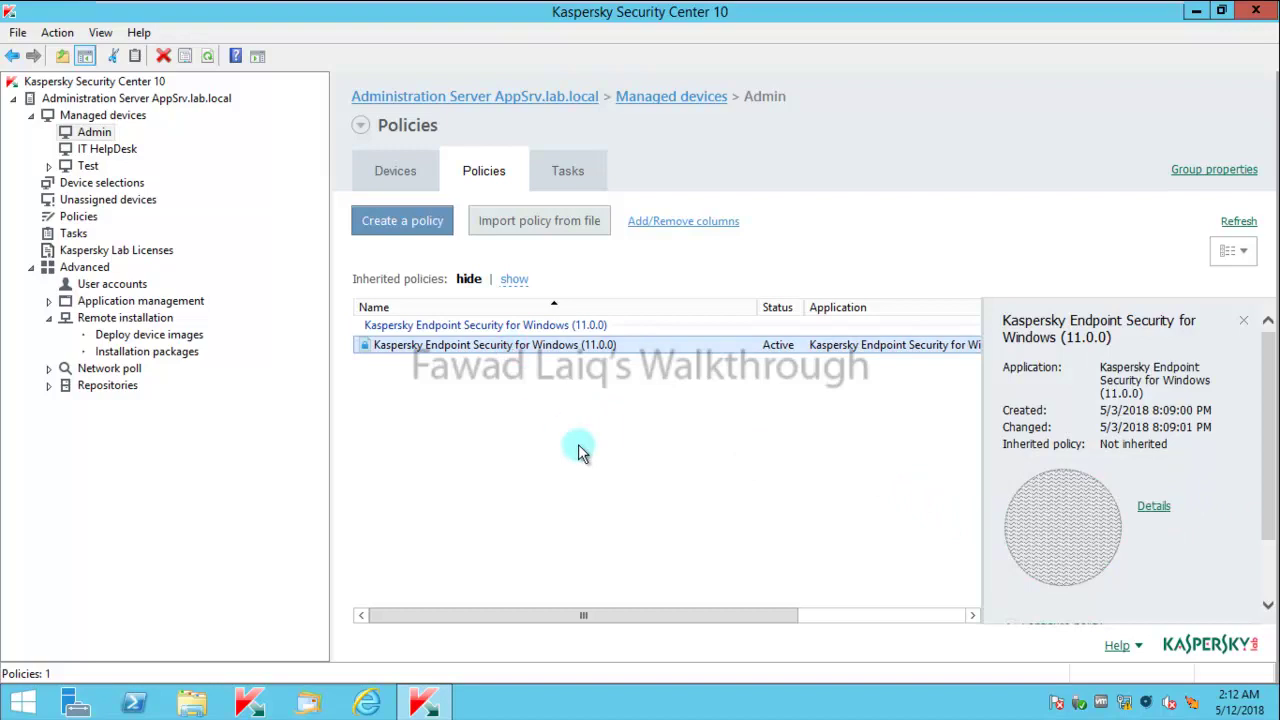
pyautogui.click(1152, 507)
pyautogui.click(799, 210)
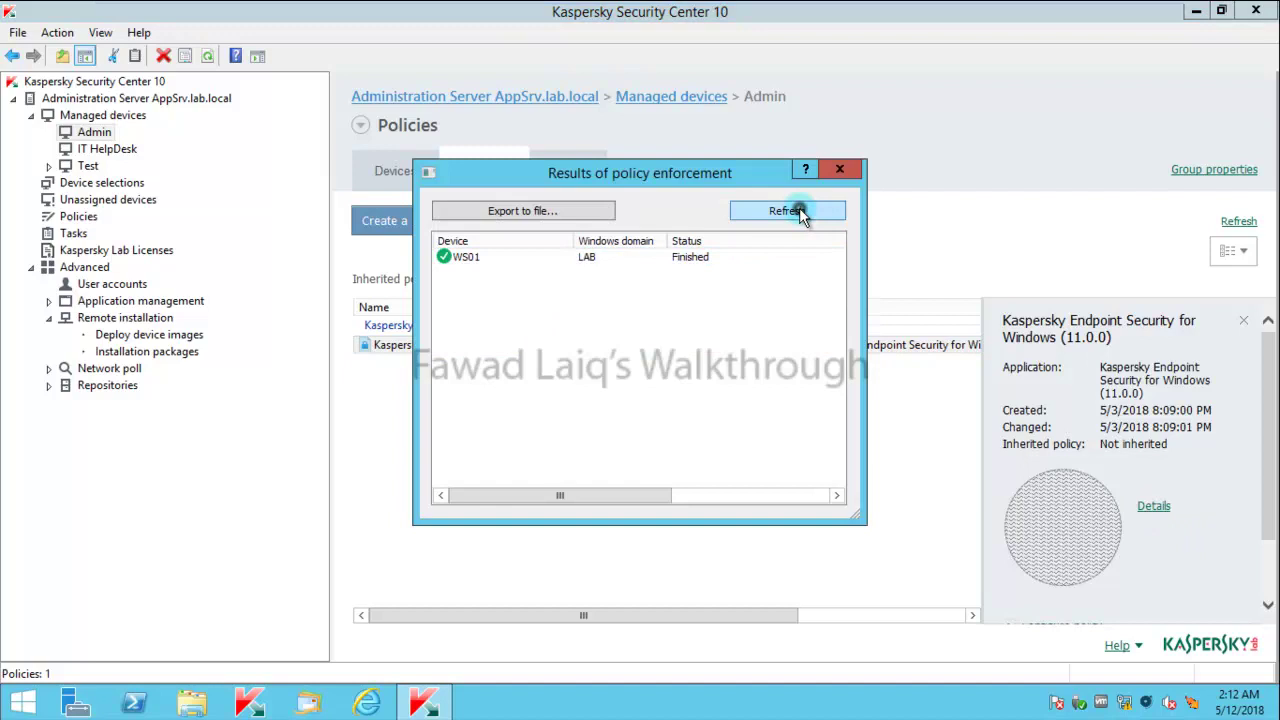
pyautogui.click(839, 170)
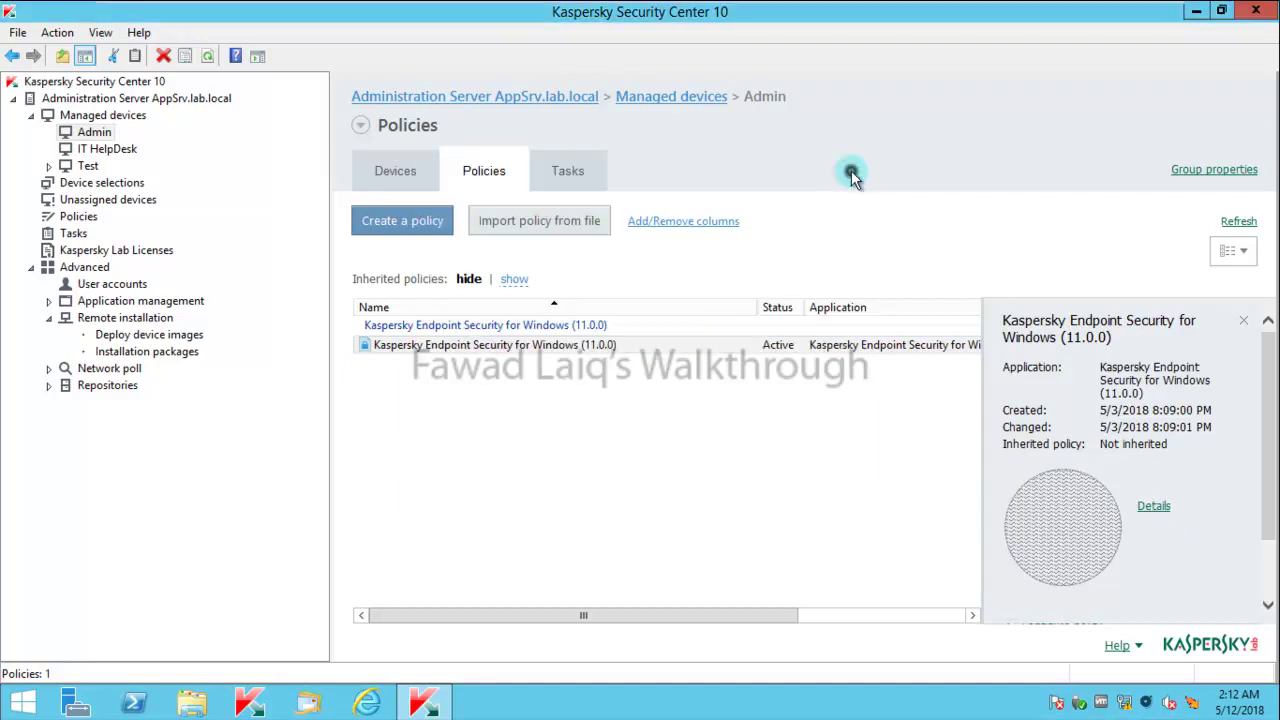
pyautogui.click(667, 459)
pyautogui.click(401, 177)
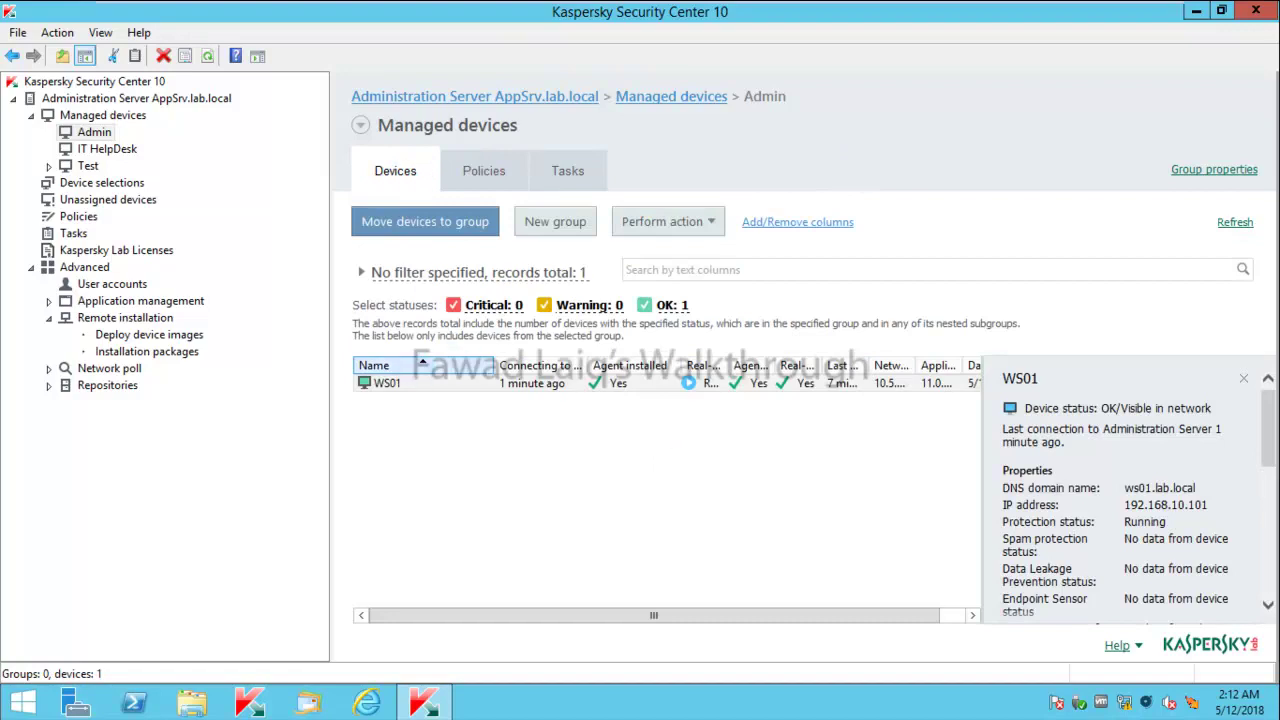
# - Switch back to the Windows 7 virtual machine, relaunch Firefox and open Facebook to test access under the Admin group's policy
pyautogui.click(665, 14)
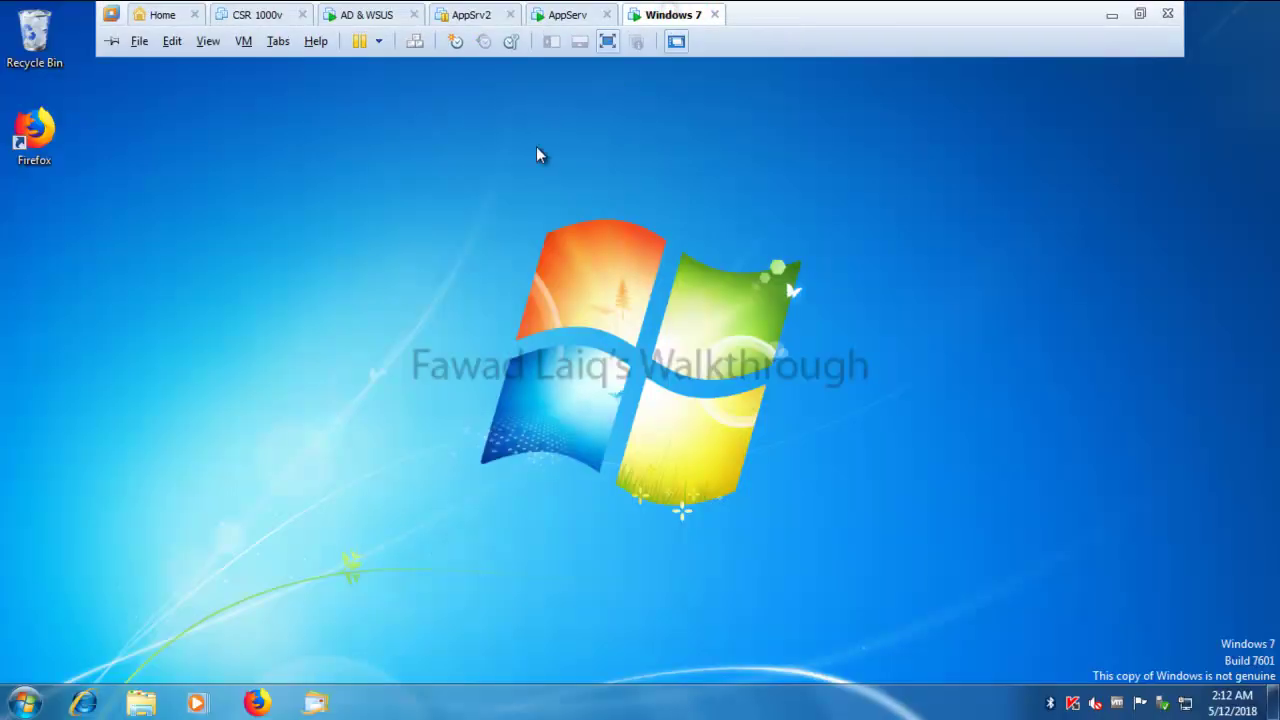
pyautogui.click(256, 703)
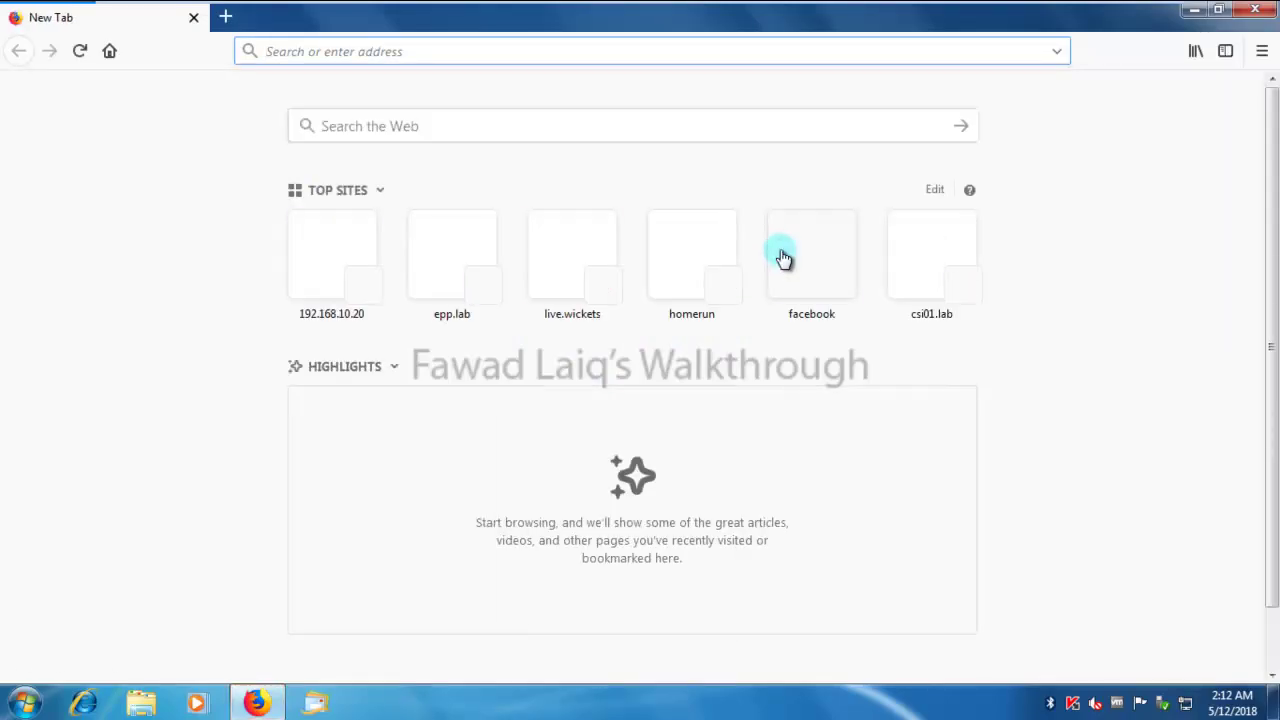
pyautogui.click(830, 272)
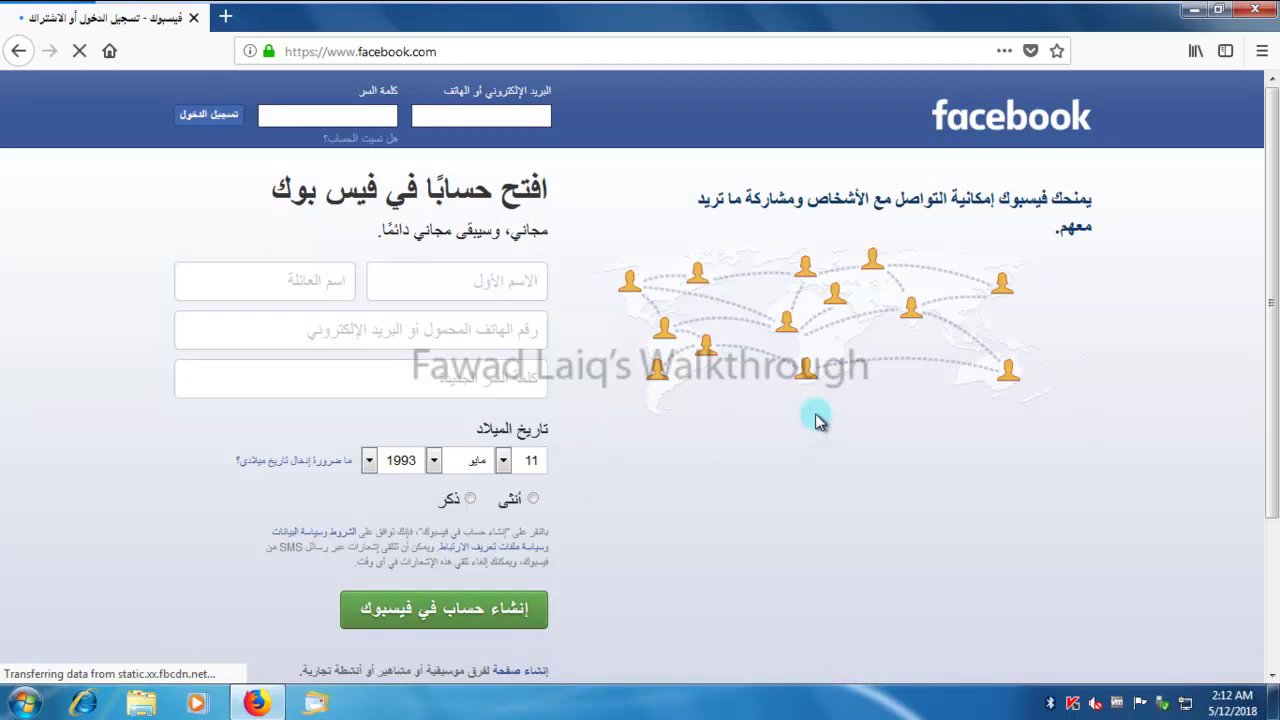
pyautogui.press('alt')
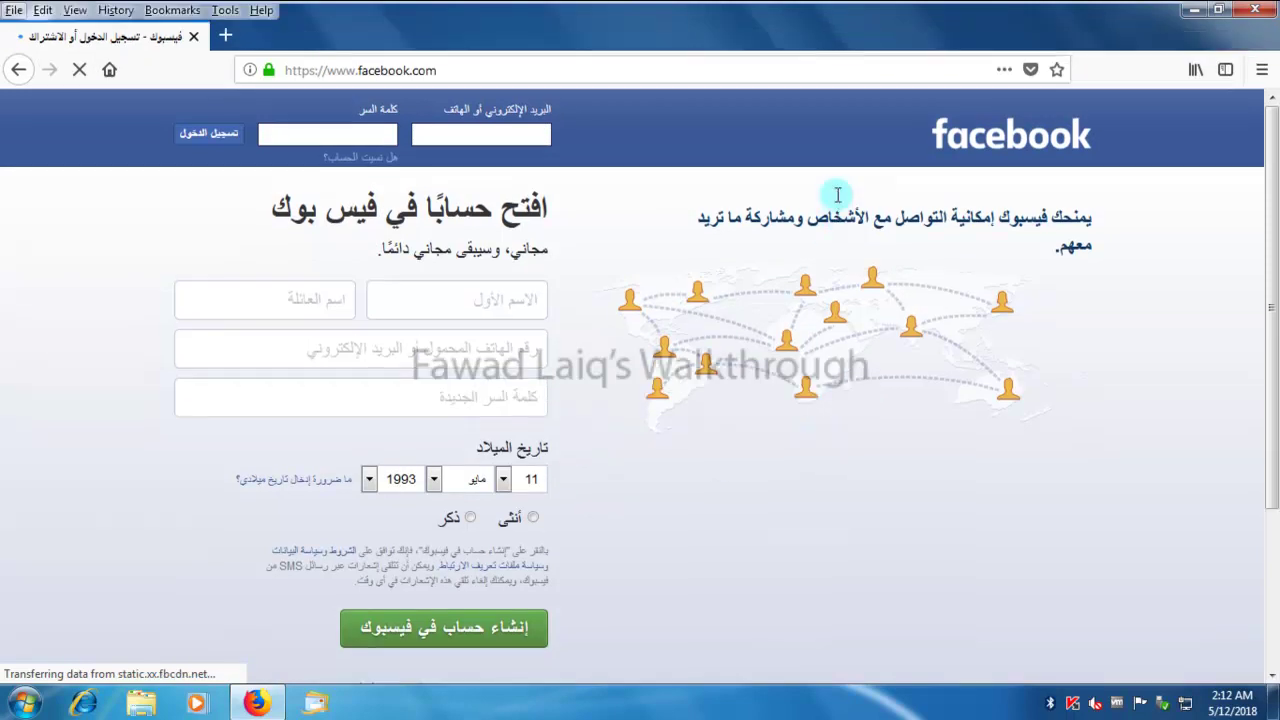